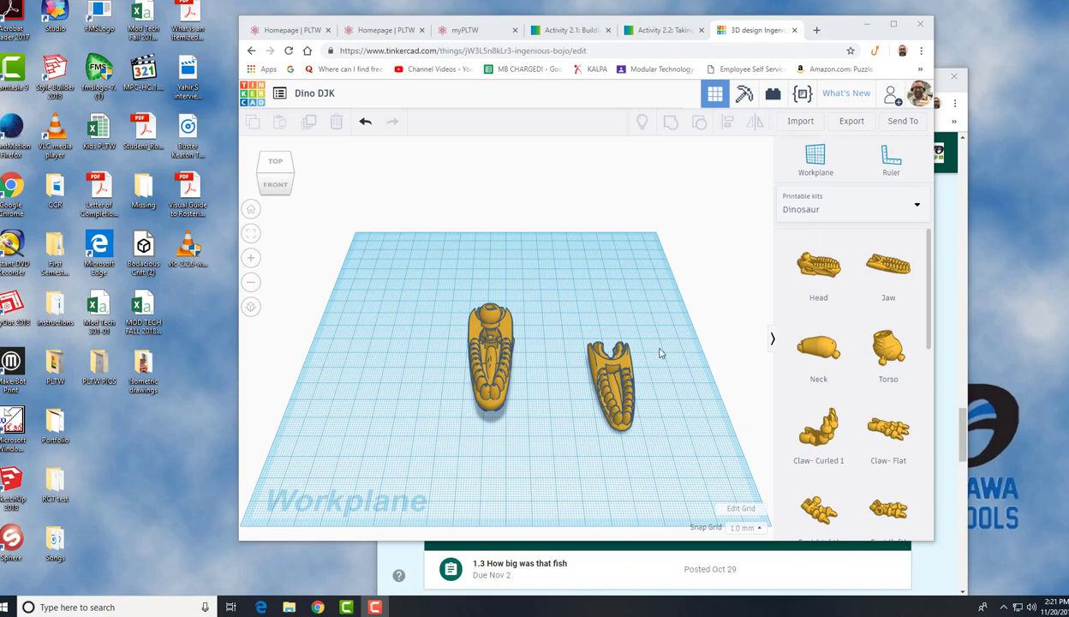
Mirror the dinosaur head vertically so it sits upside down on the workplane
click(259, 178)
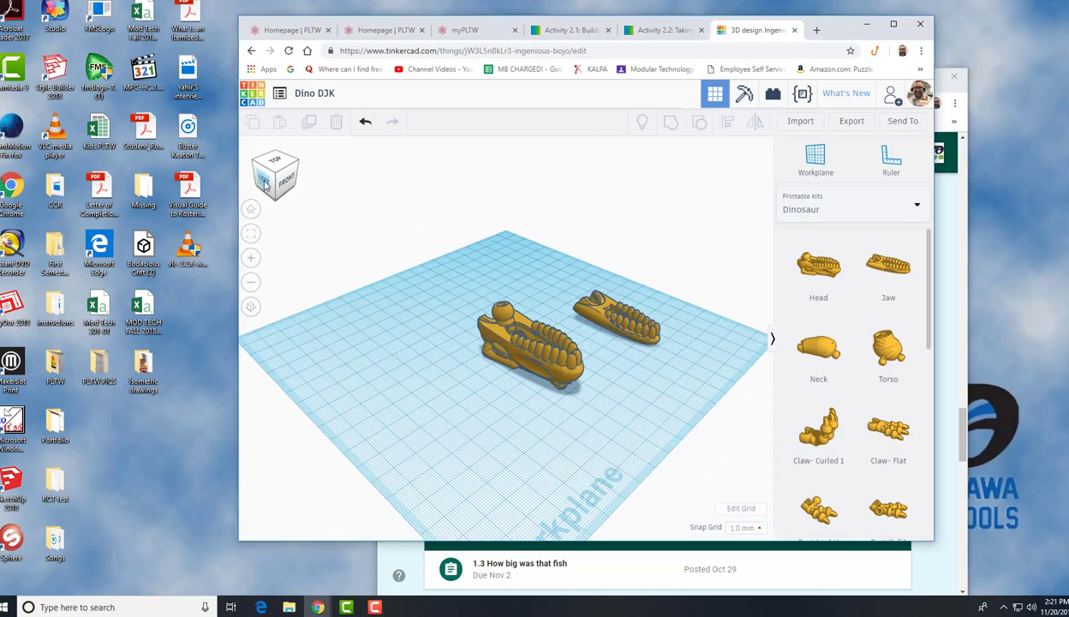
click(264, 185)
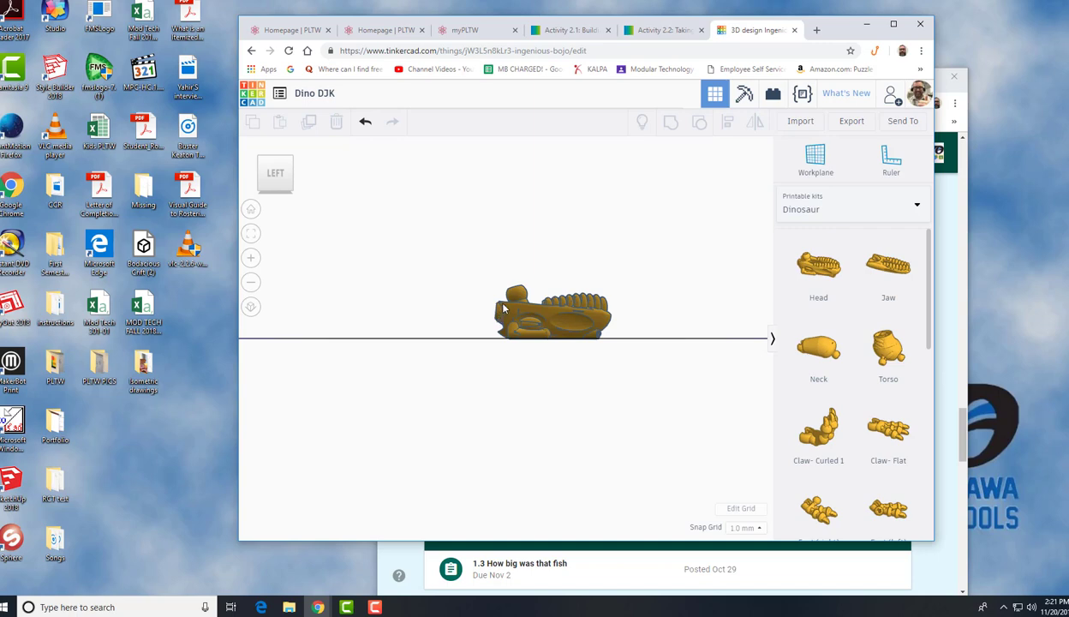
right_drag(503, 308, 523, 317)
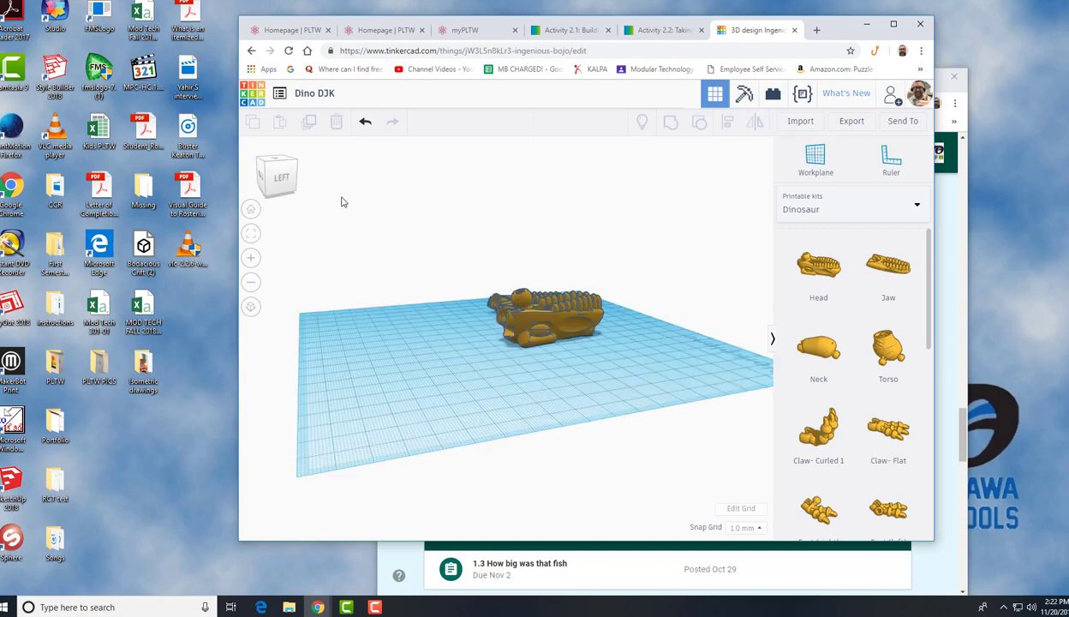
click(269, 170)
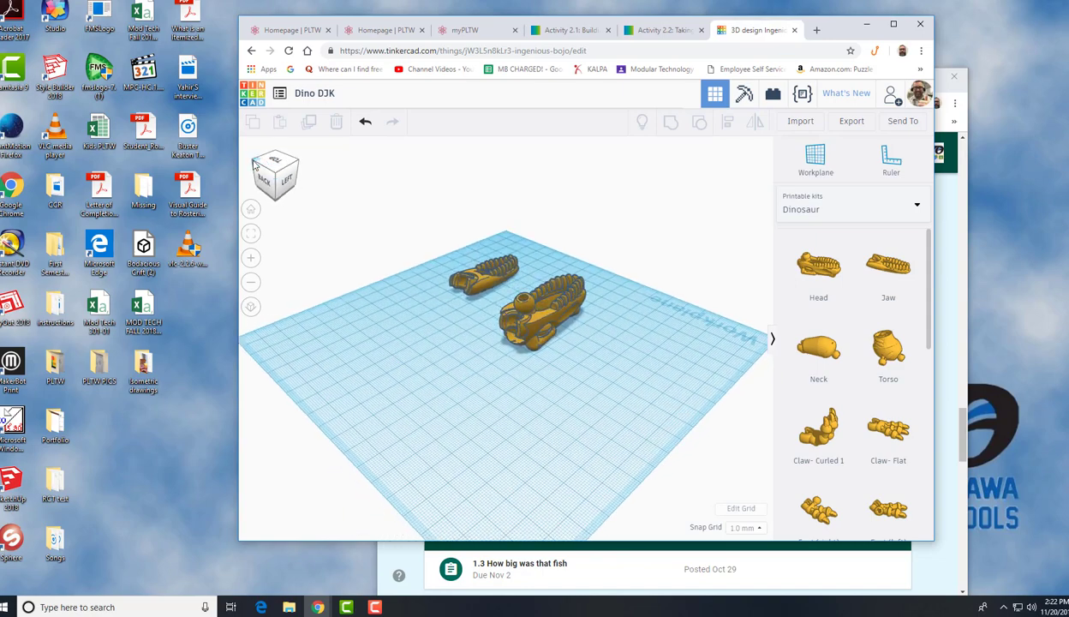
click(257, 166)
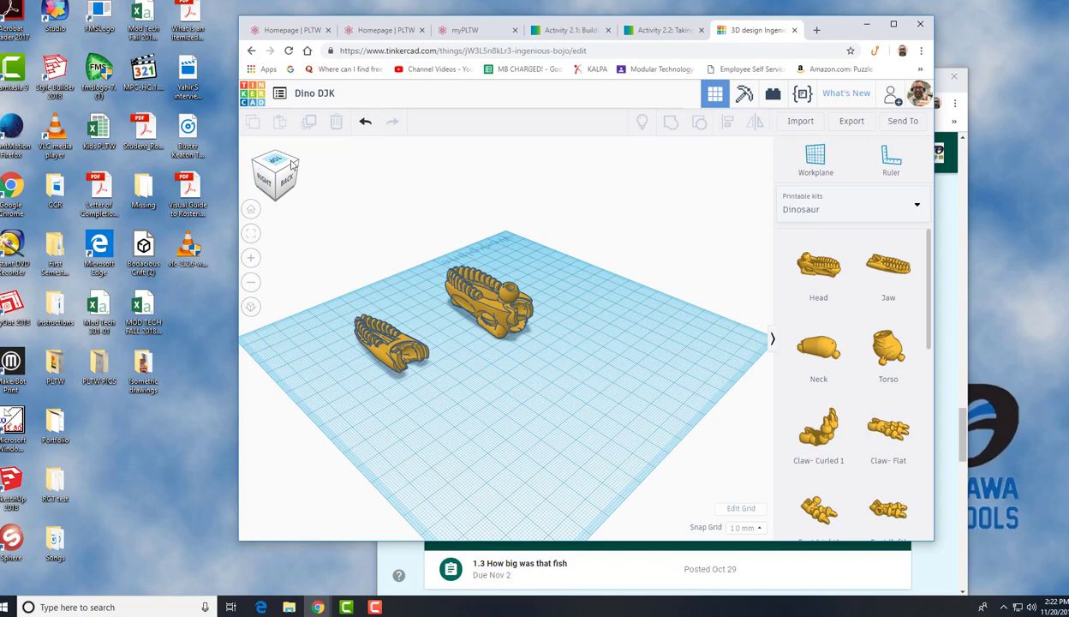
click(294, 165)
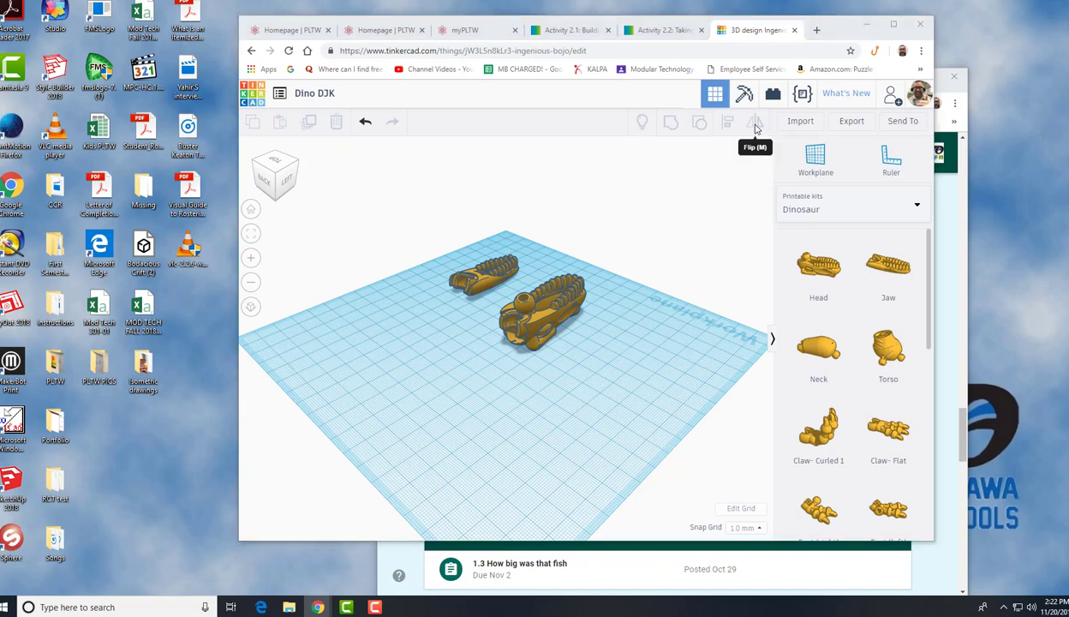
click(555, 298)
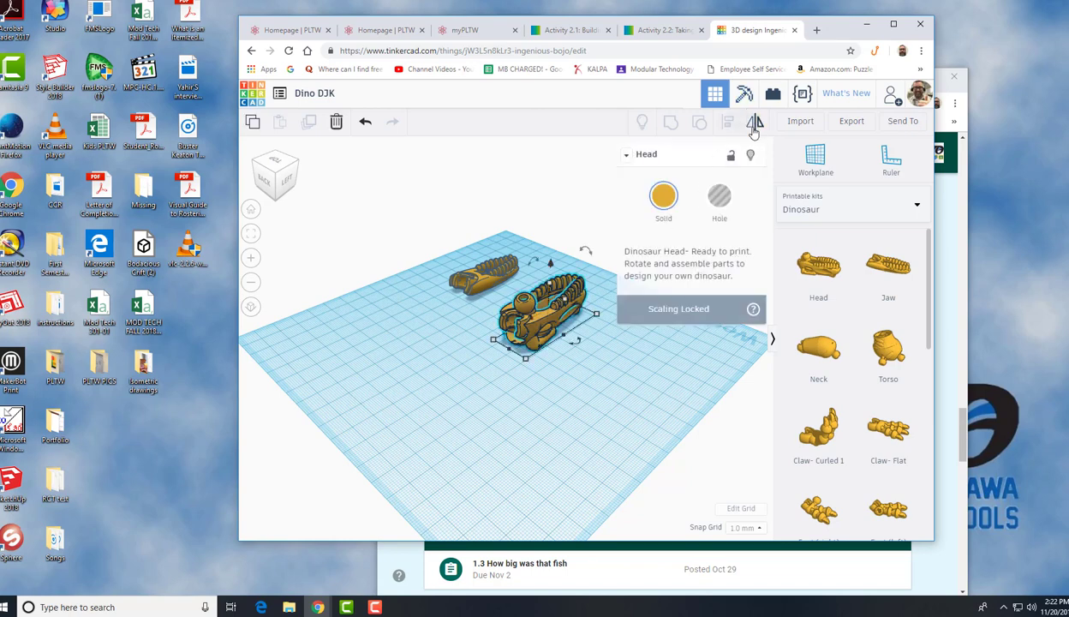
click(754, 125)
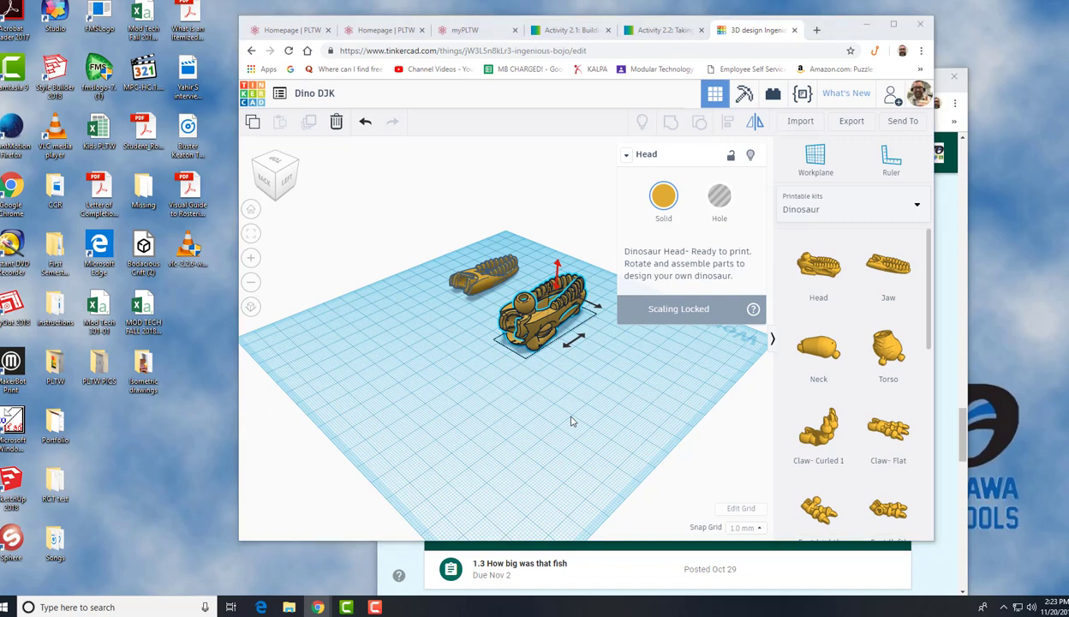
click(558, 269)
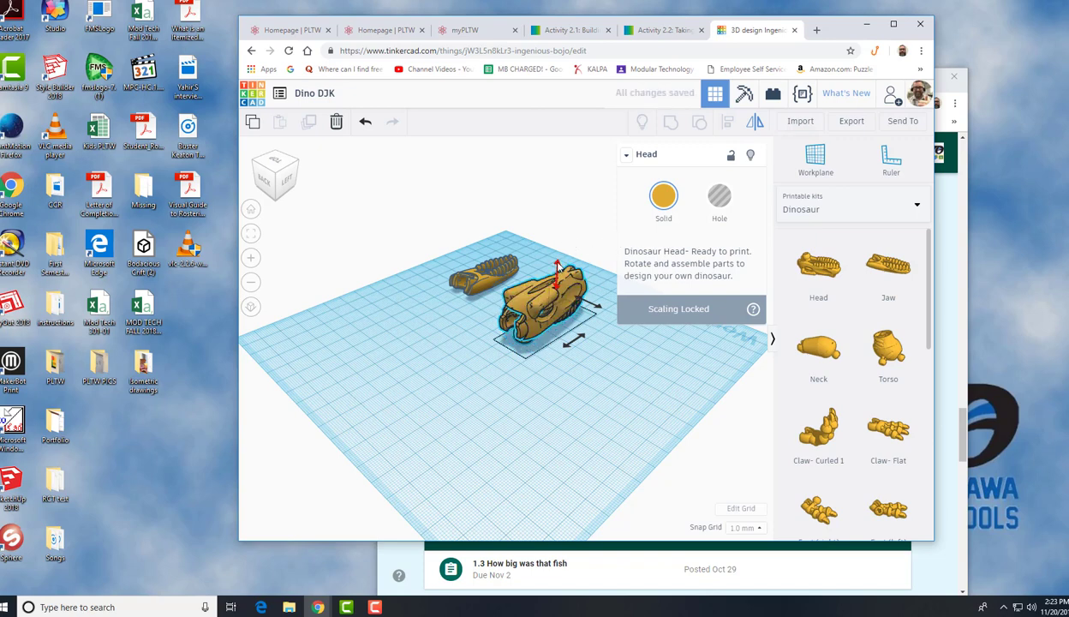
click(558, 269)
click(559, 269)
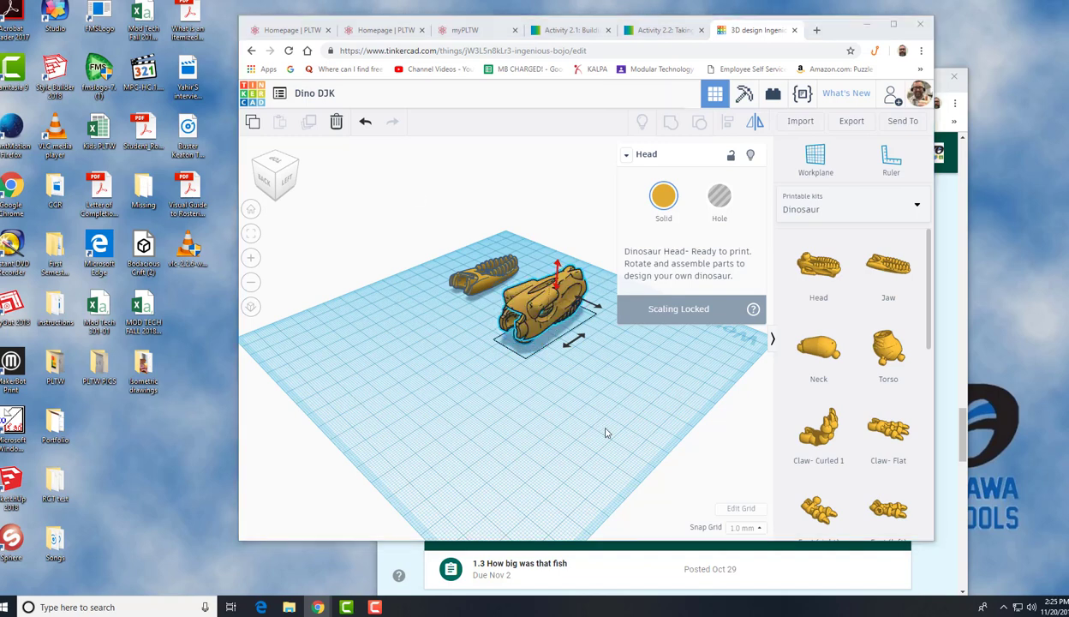
Orbit the view around the head and jaw to examine them from the side and top
click(288, 182)
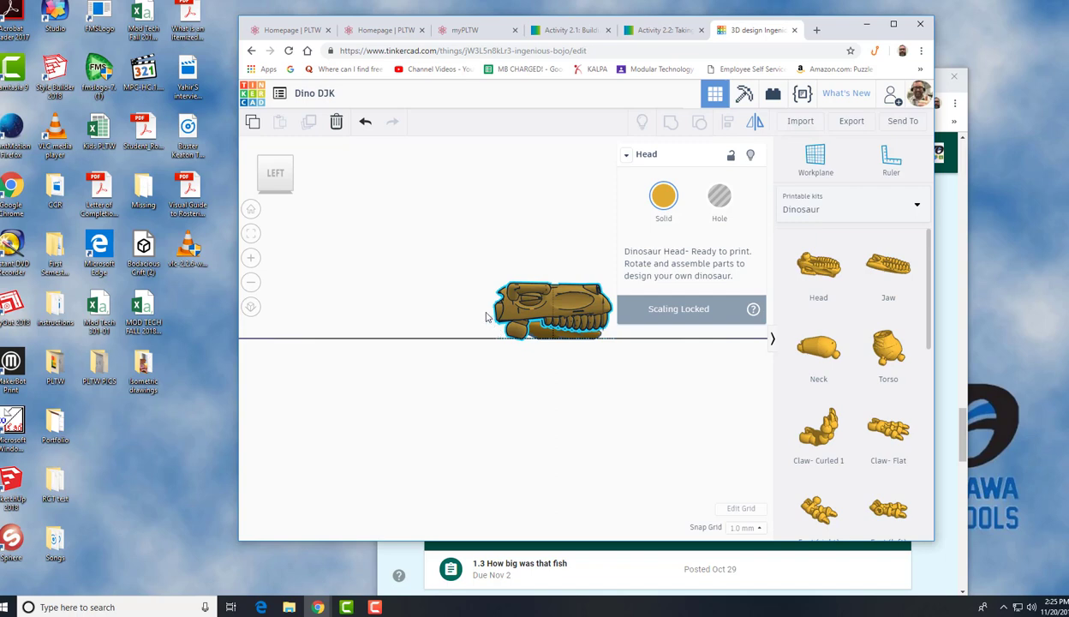
drag(281, 168, 281, 174)
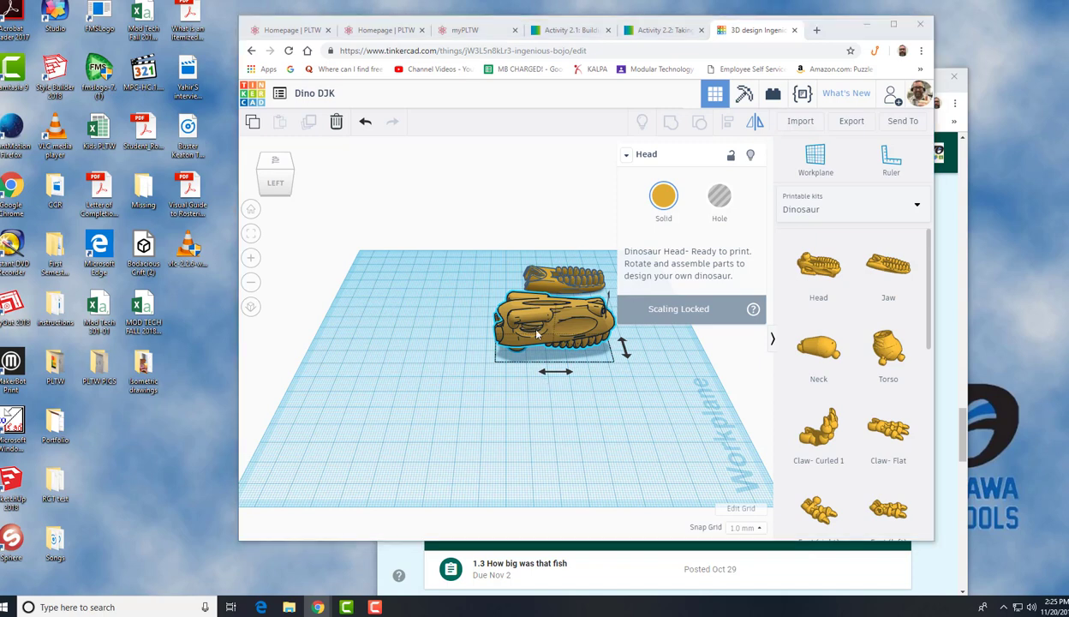
drag(282, 185, 277, 186)
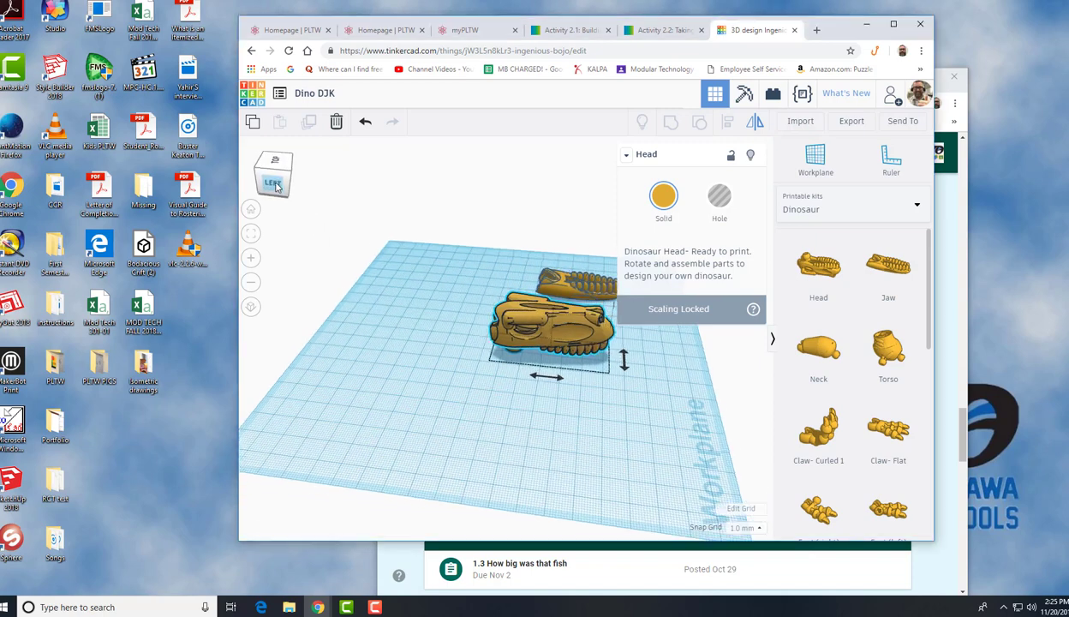
click(278, 185)
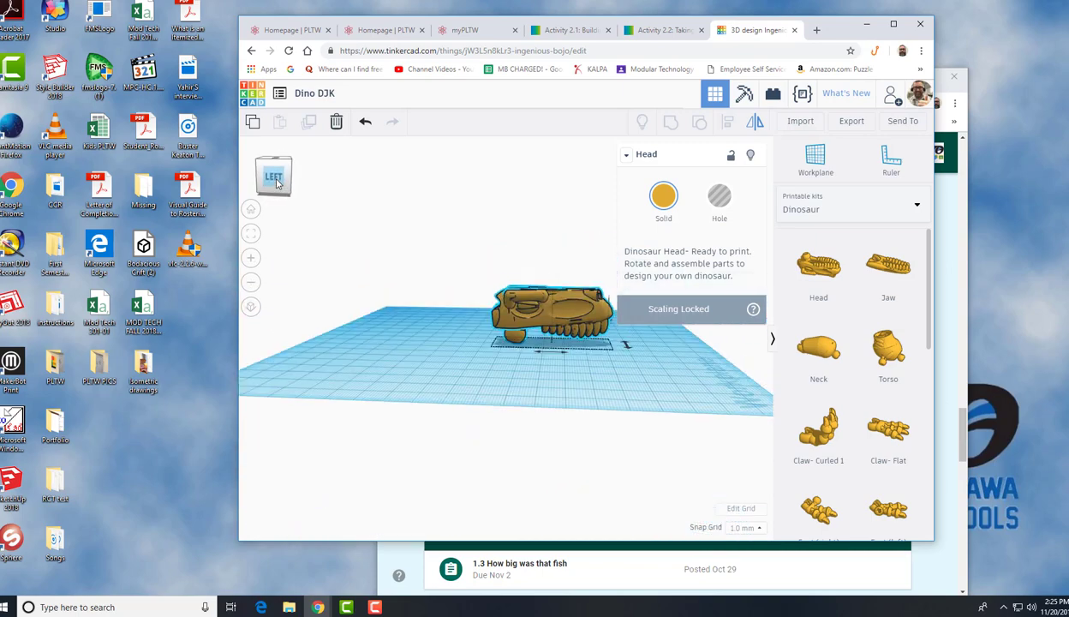
click(275, 179)
drag(278, 177, 275, 179)
click(276, 182)
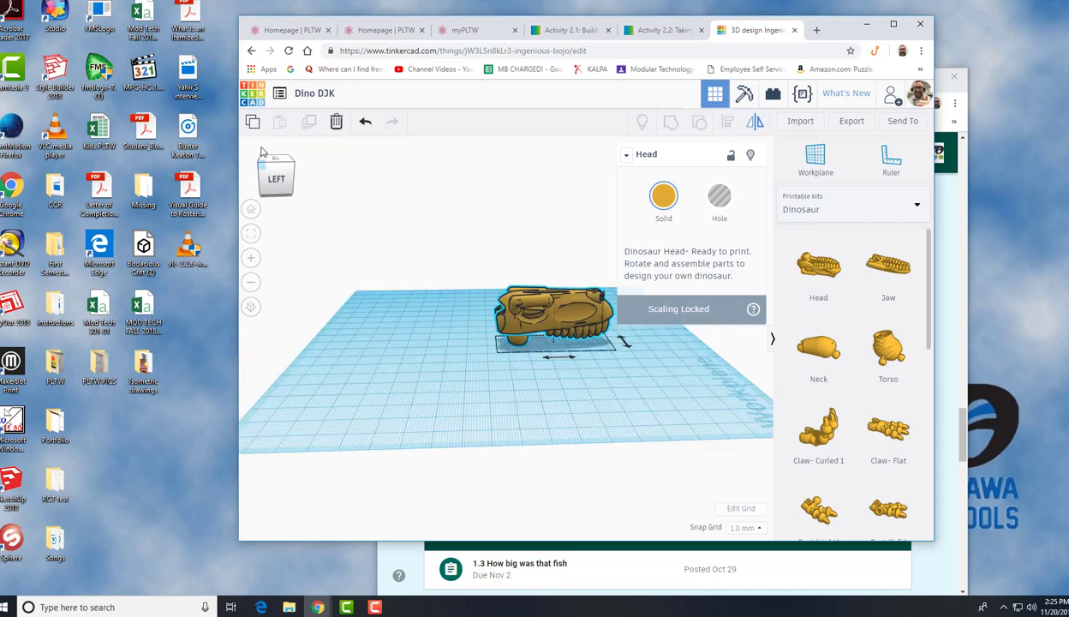
click(271, 161)
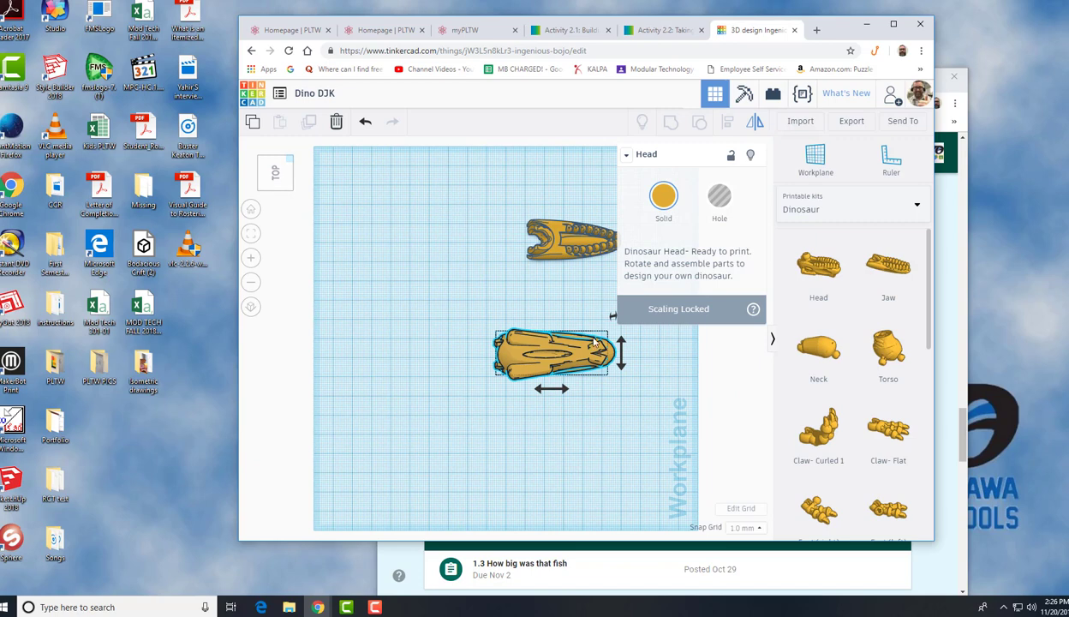
drag(441, 193, 593, 387)
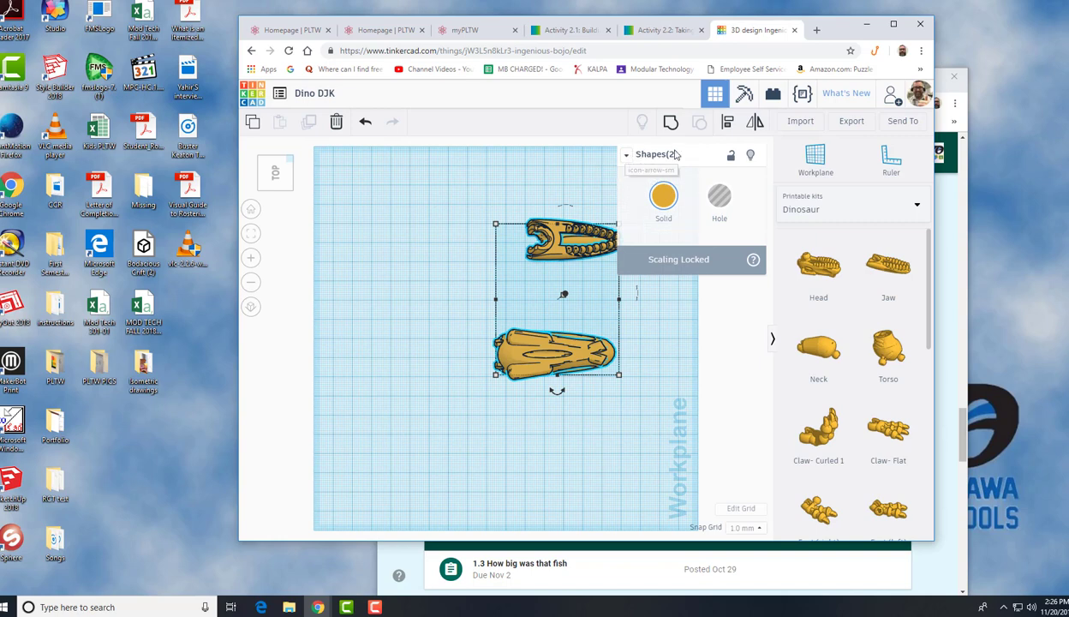
click(728, 125)
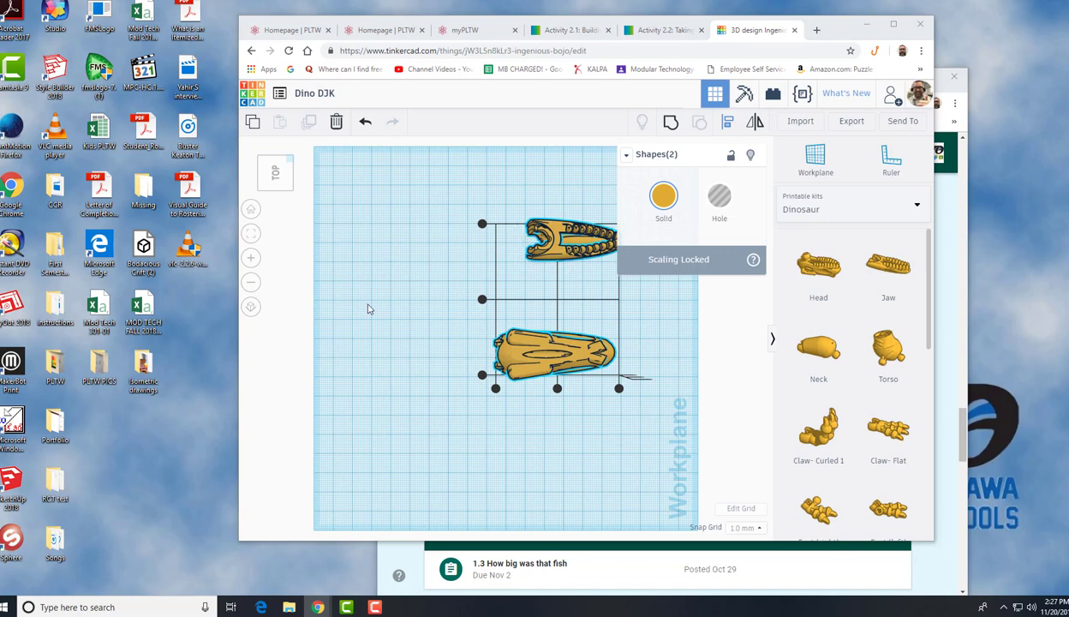
click(360, 266)
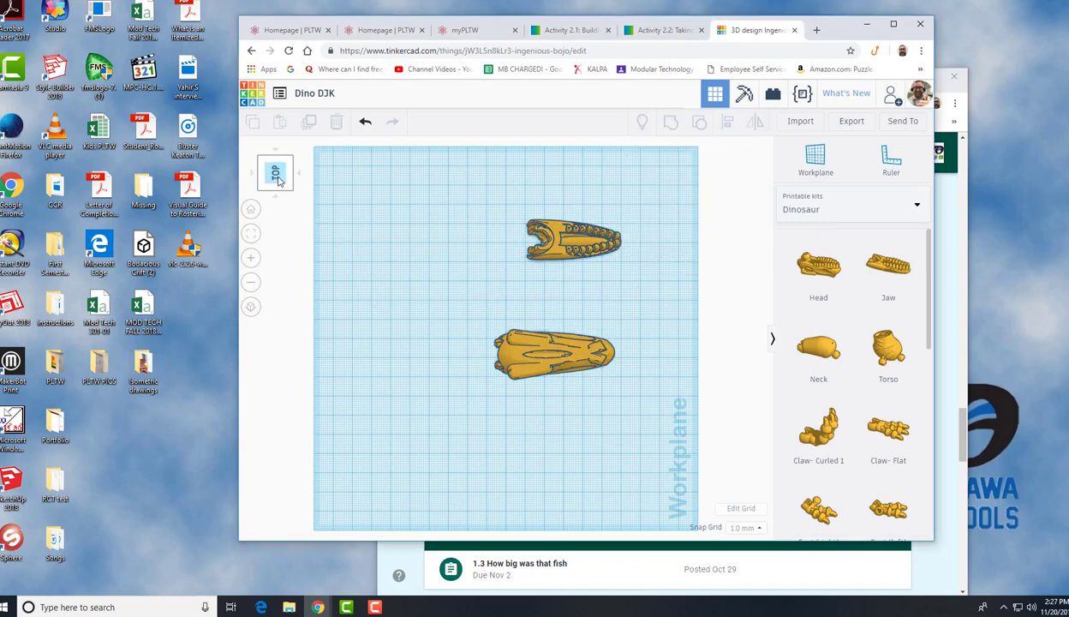
Select the head and jaw together and align them along both horizontal axes so they overlap
drag(278, 178, 278, 175)
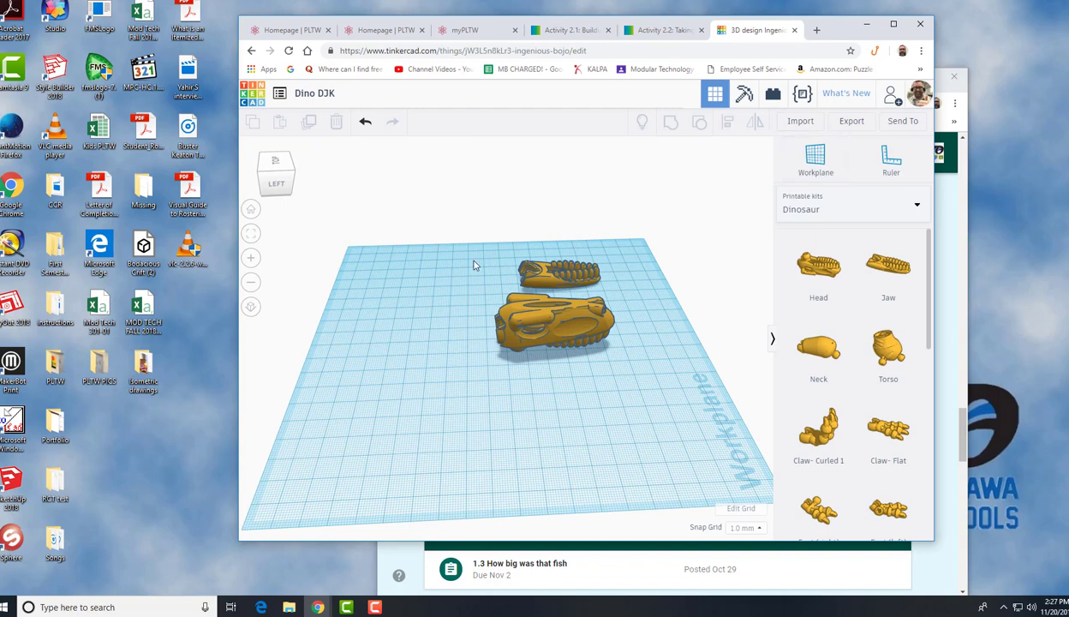
drag(440, 246, 624, 381)
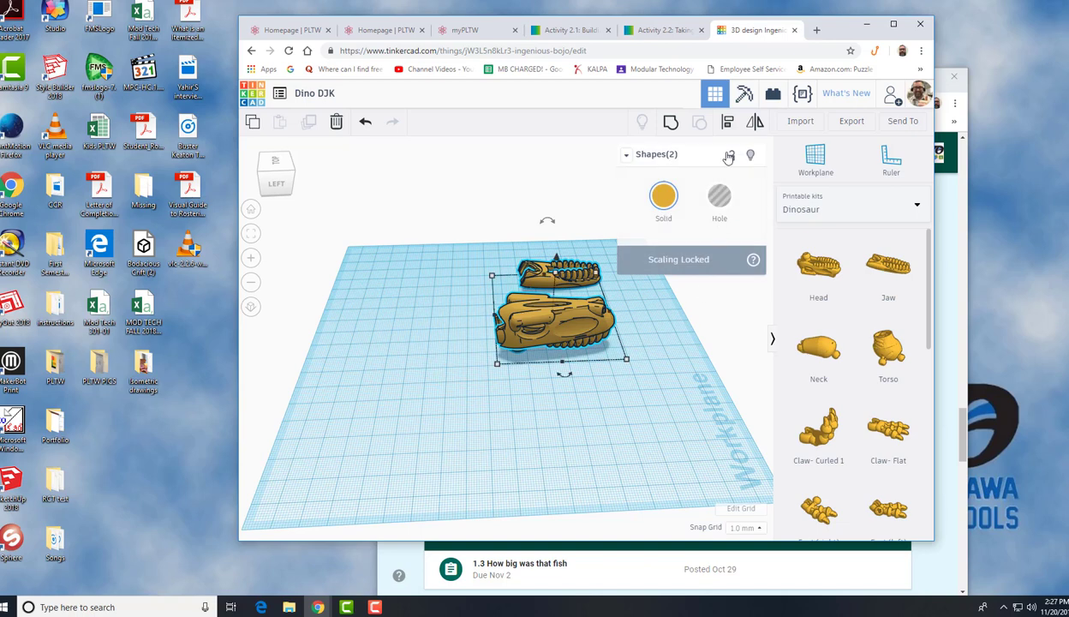
click(727, 123)
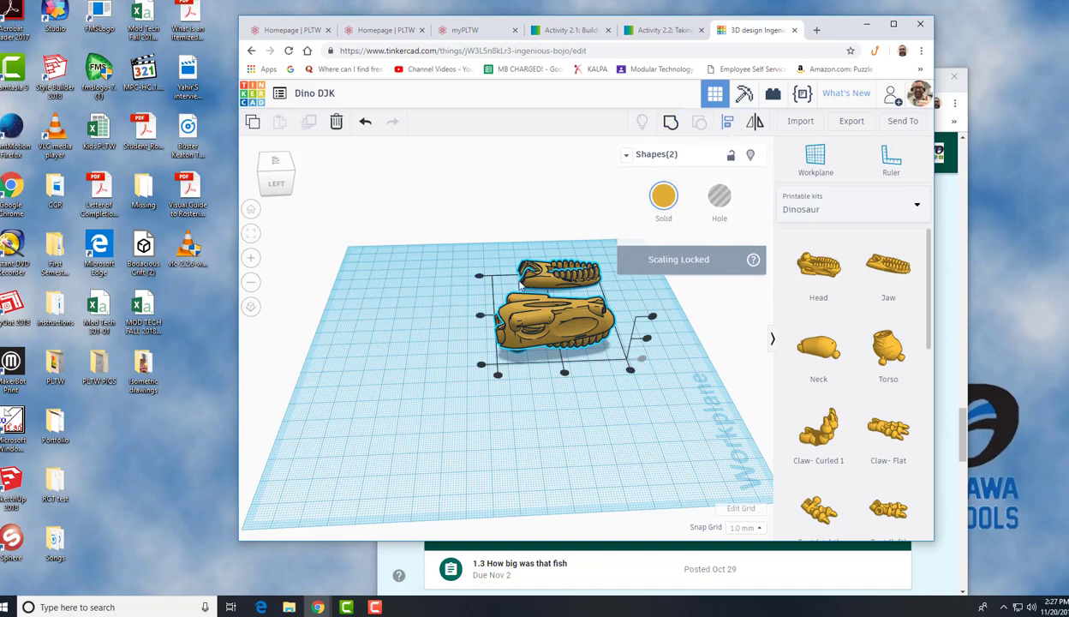
click(480, 316)
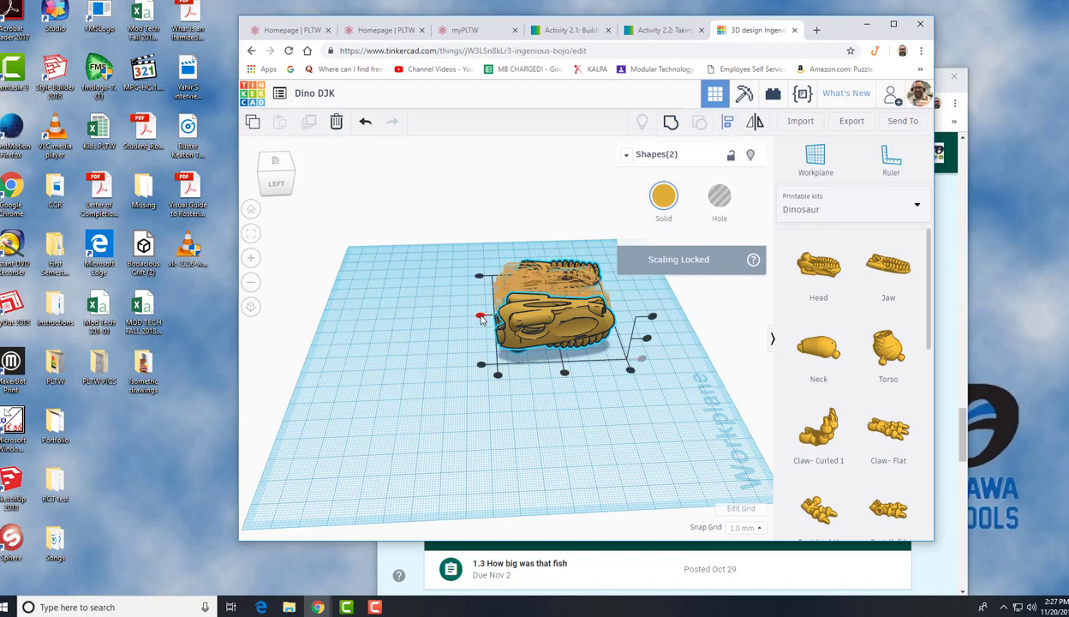
click(480, 319)
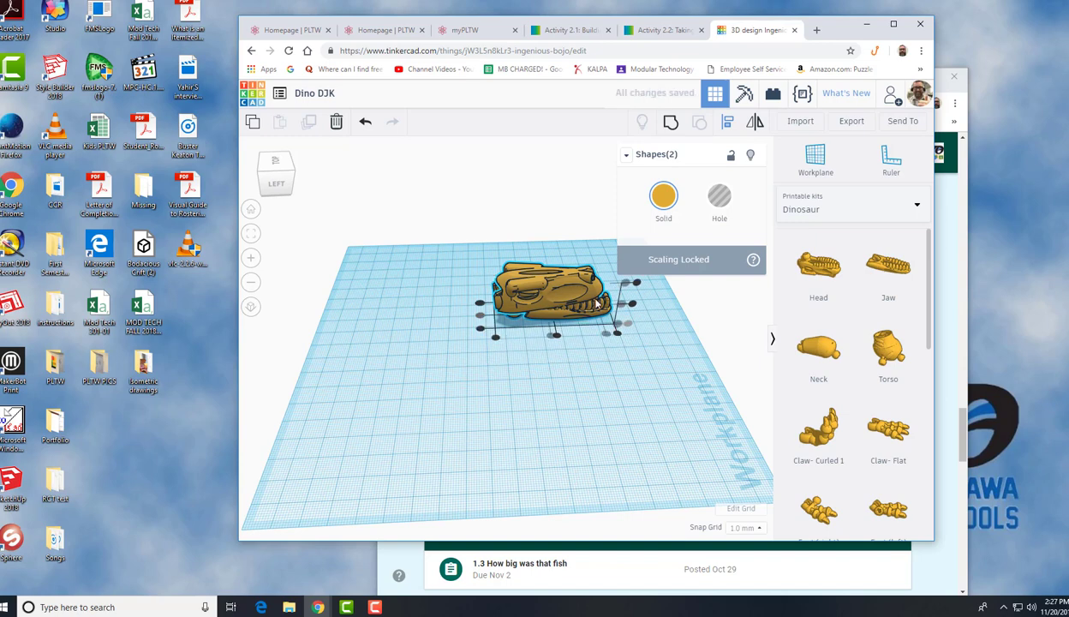
click(496, 338)
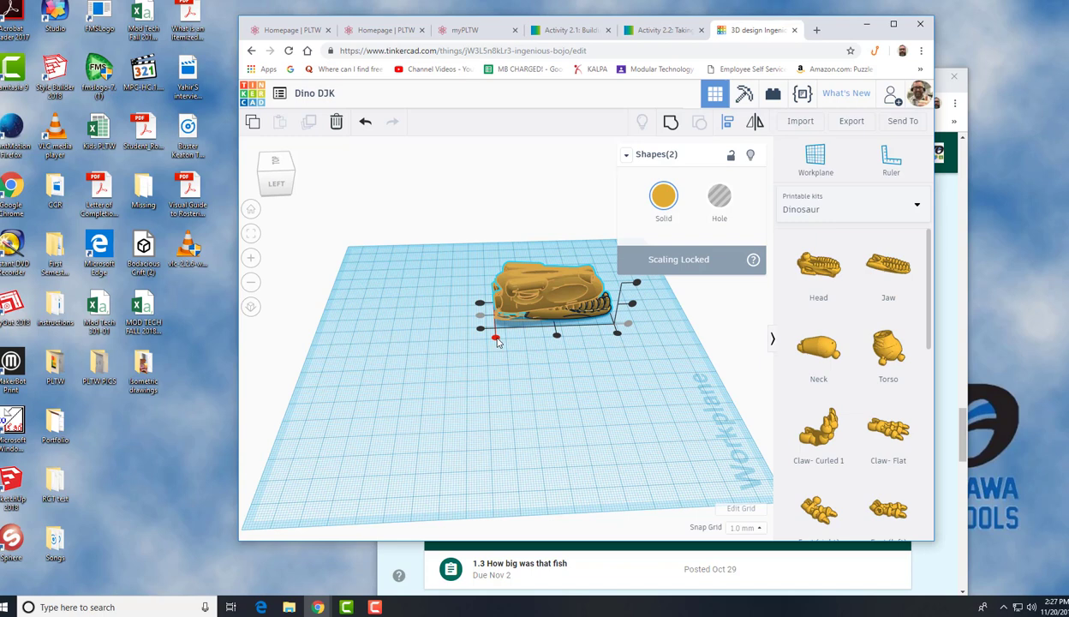
click(496, 339)
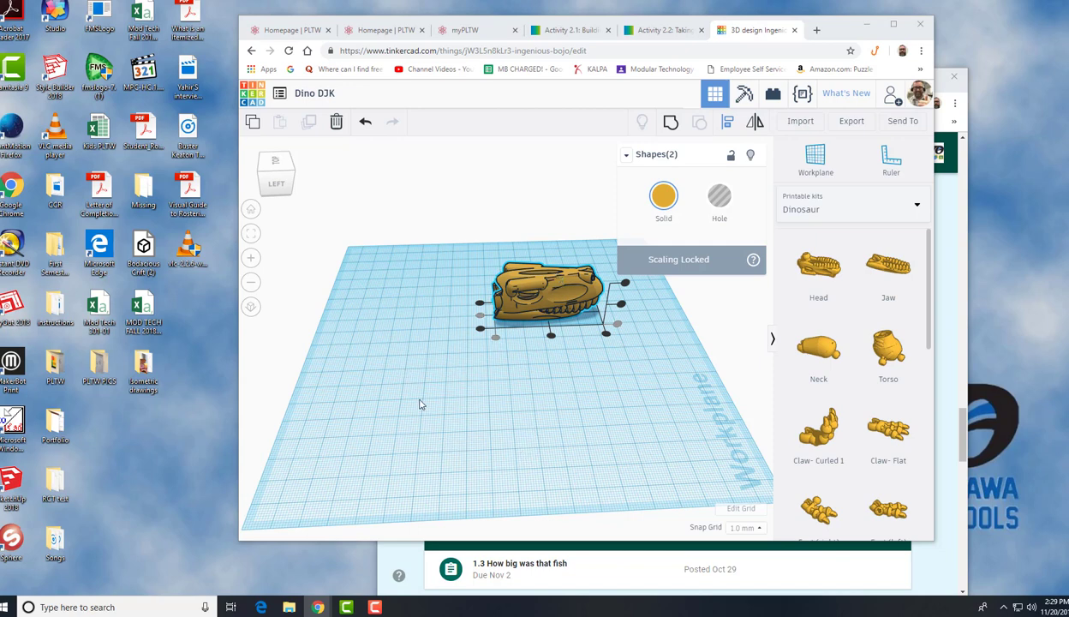
click(384, 392)
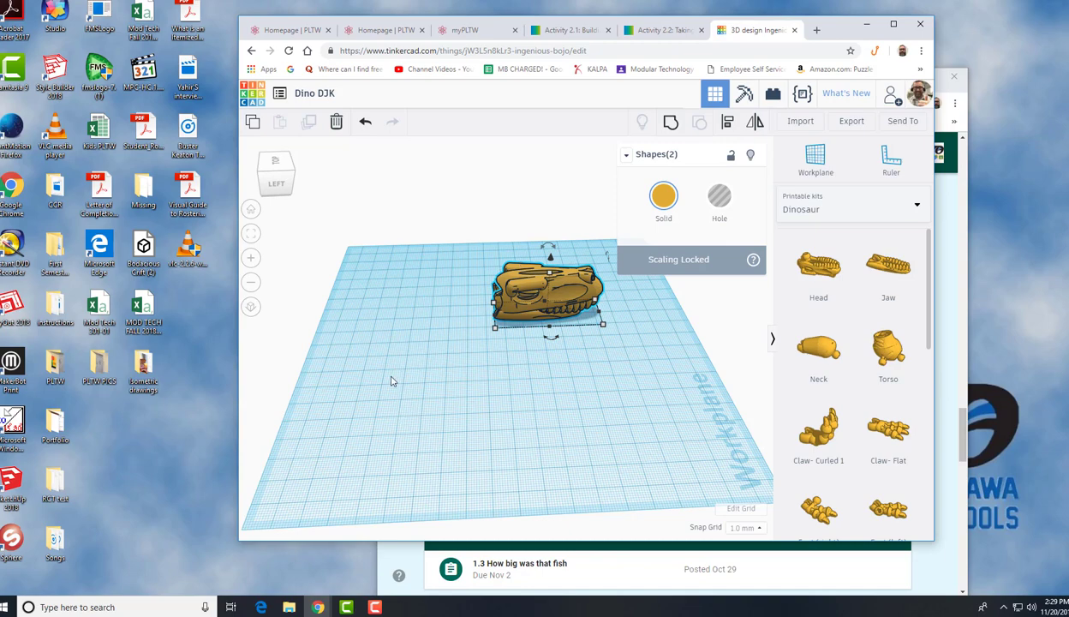
click(351, 376)
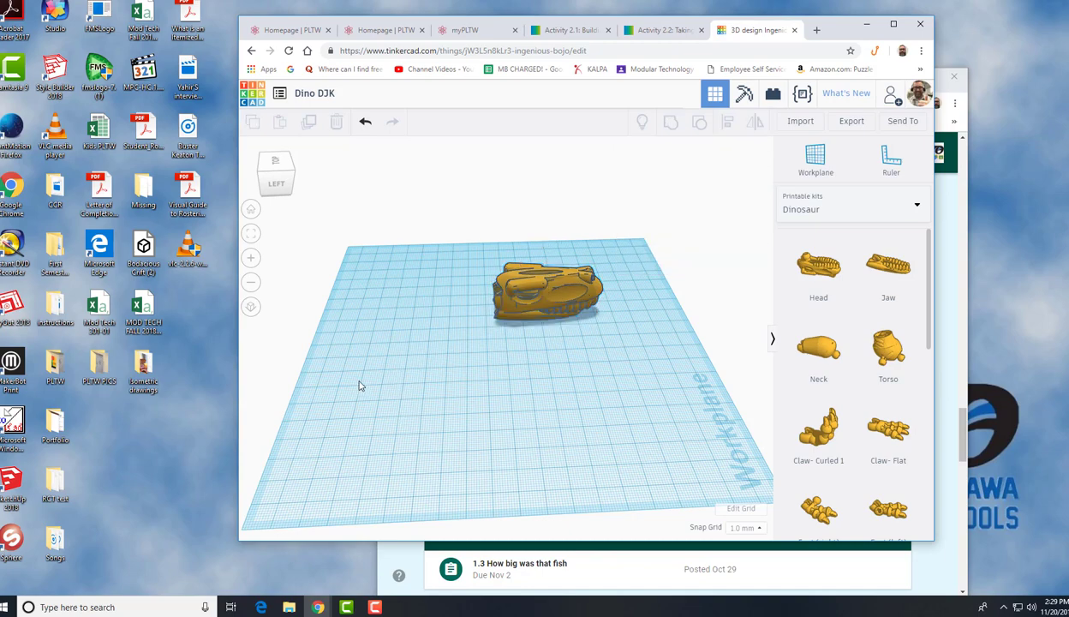
Orbit and zoom the view to inspect how the jaw fits inside the head
click(275, 186)
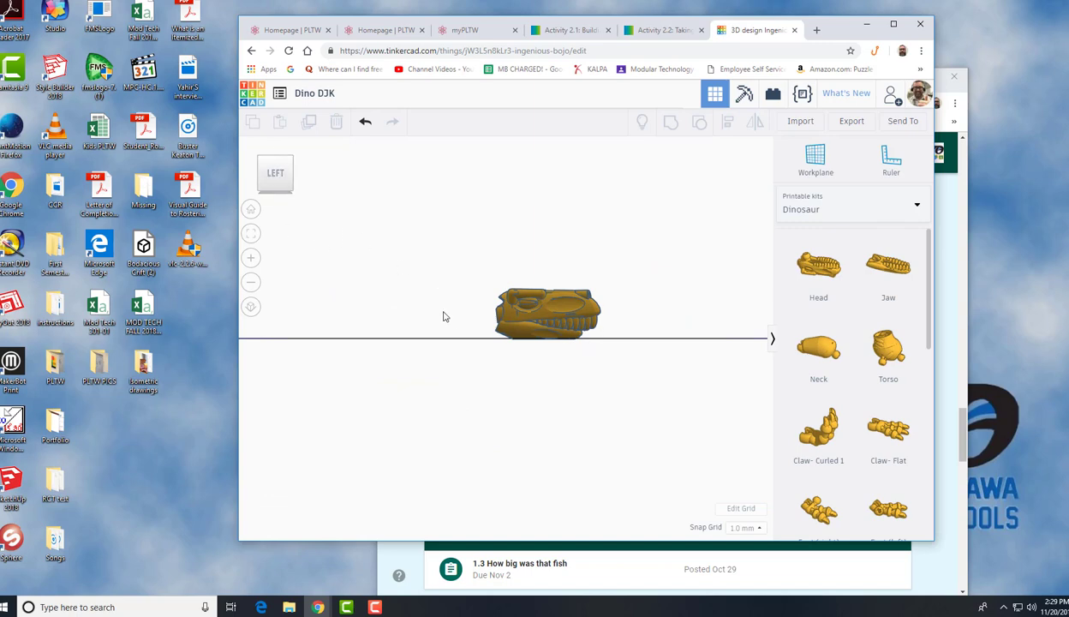
click(277, 175)
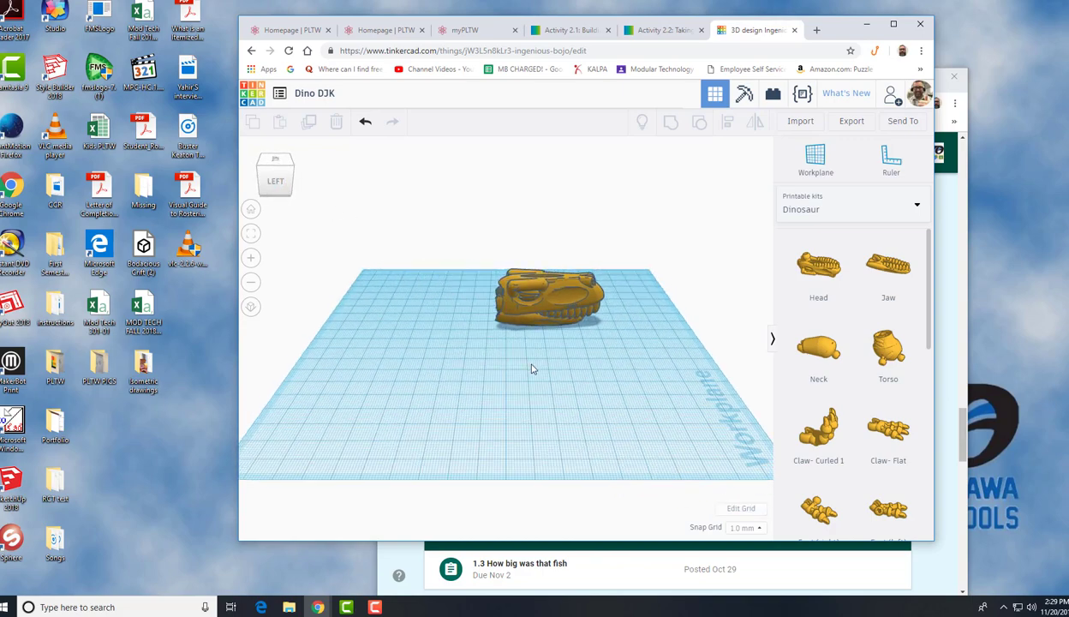
scroll(544, 366, up, 5)
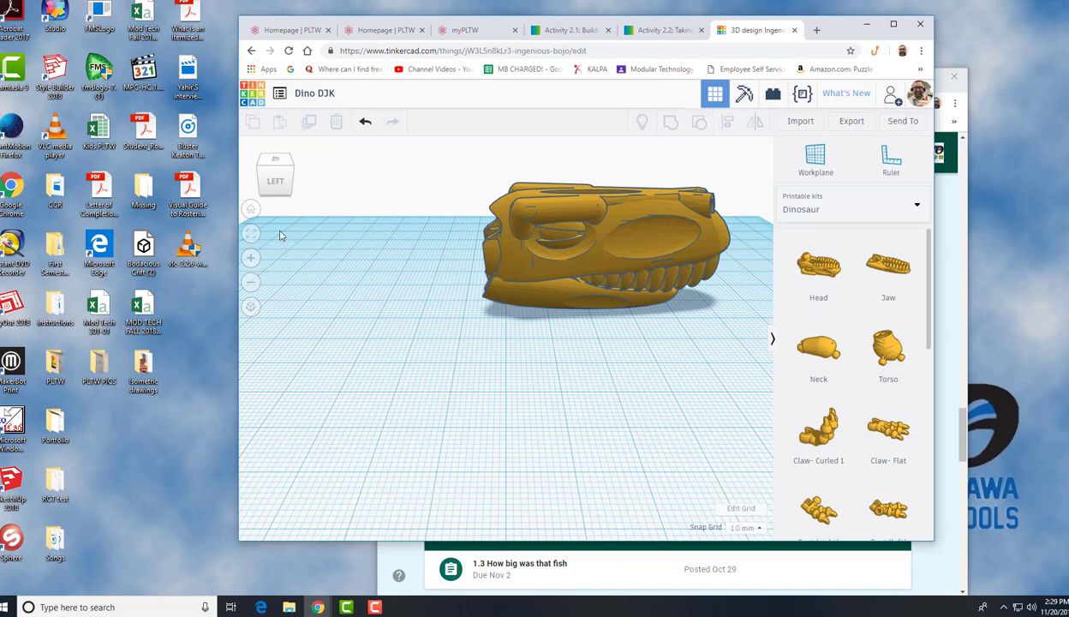
drag(278, 188, 294, 186)
click(295, 186)
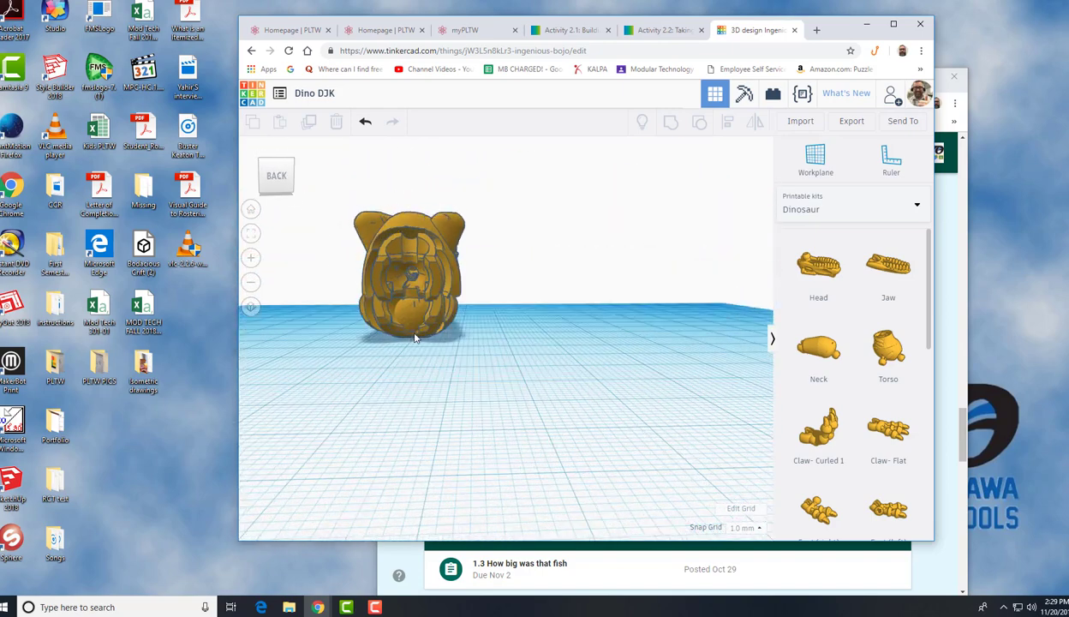
scroll(413, 334, up, 3)
click(285, 180)
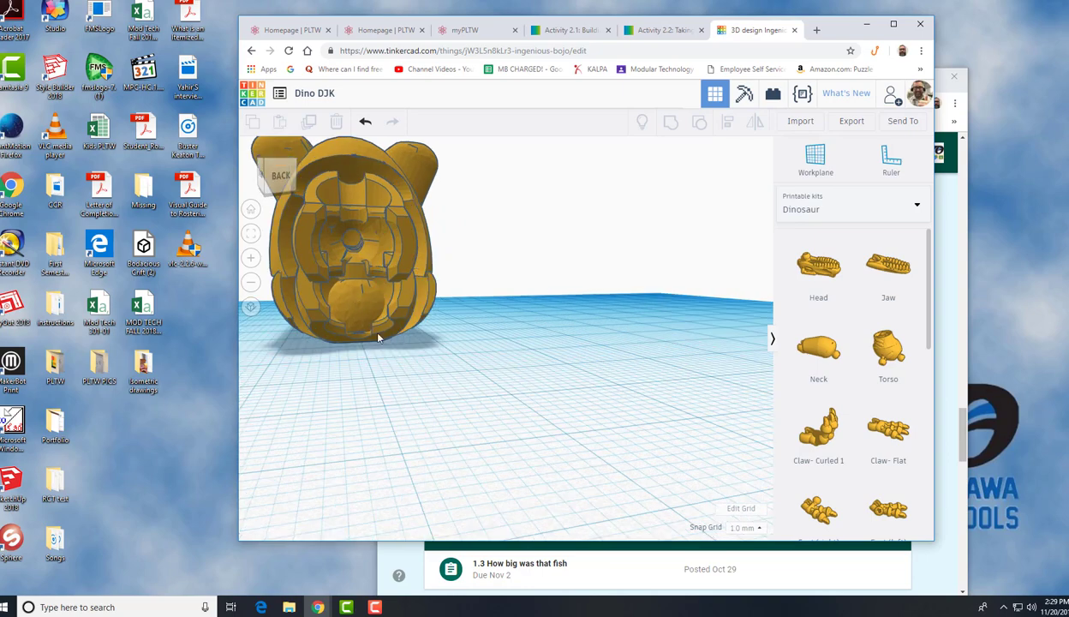
click(285, 178)
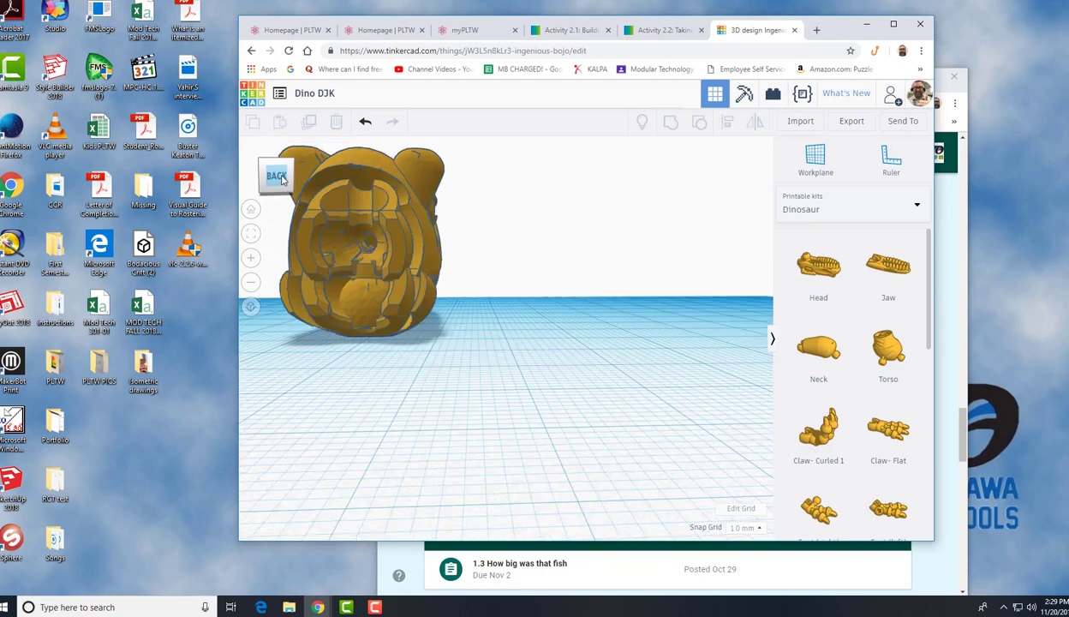
click(276, 180)
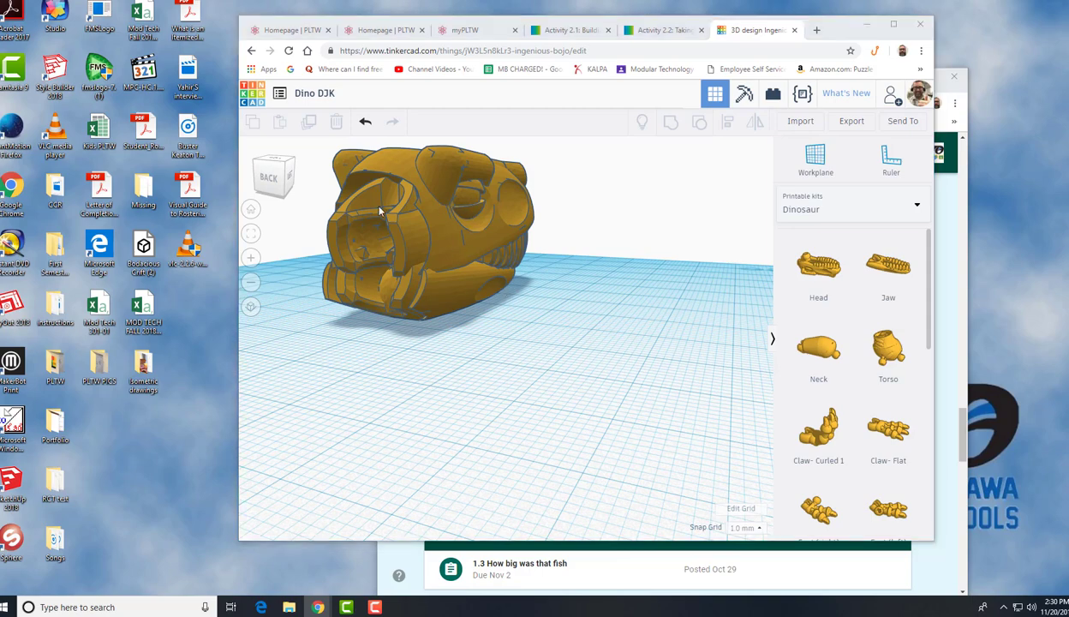
Orbit the view to the left side of the head and jaw and zoom out
click(273, 178)
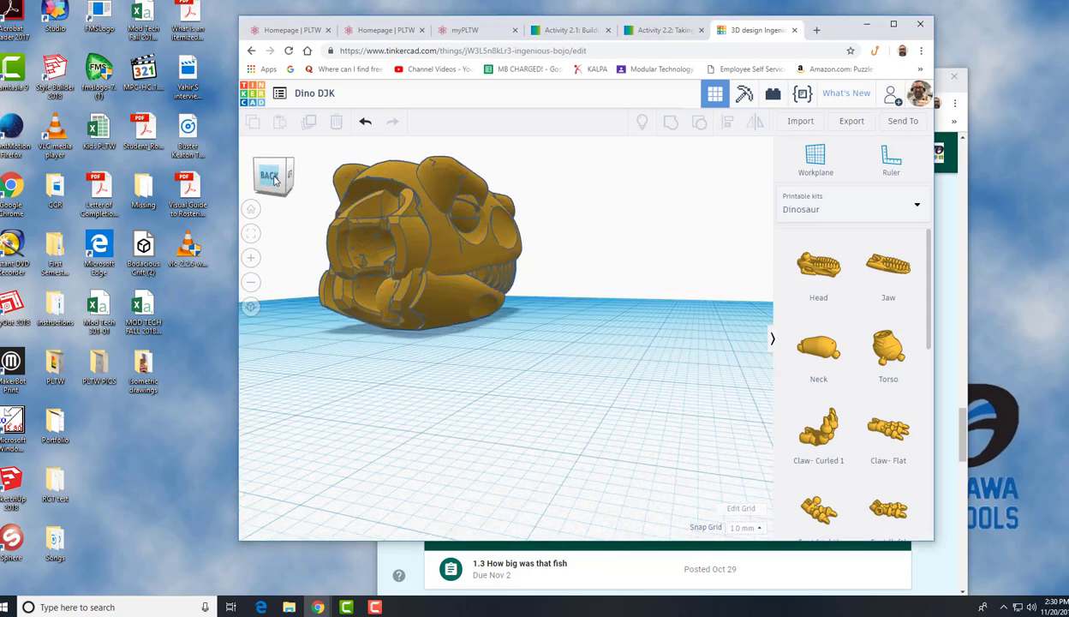
drag(275, 180, 257, 176)
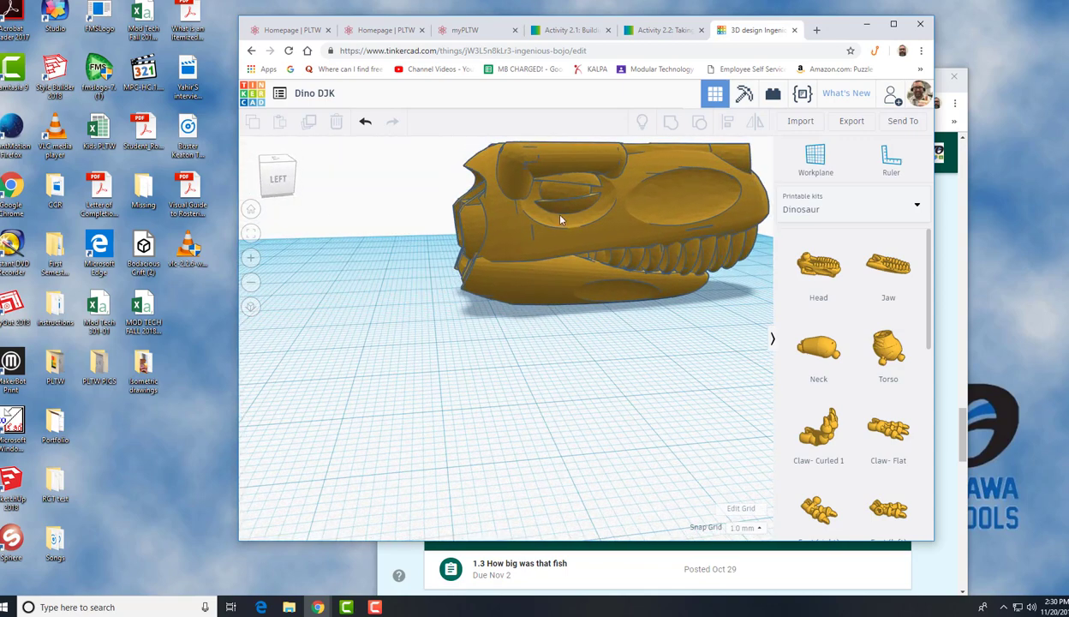
scroll(561, 218, down, 1)
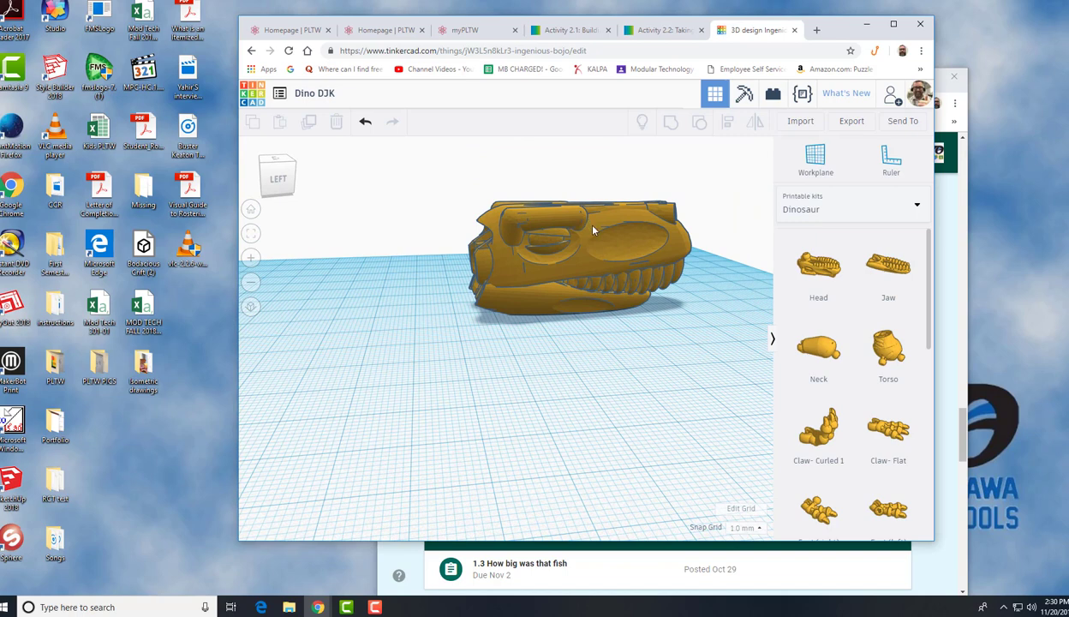
Select the dinosaur head and raise it above the jaw
click(592, 229)
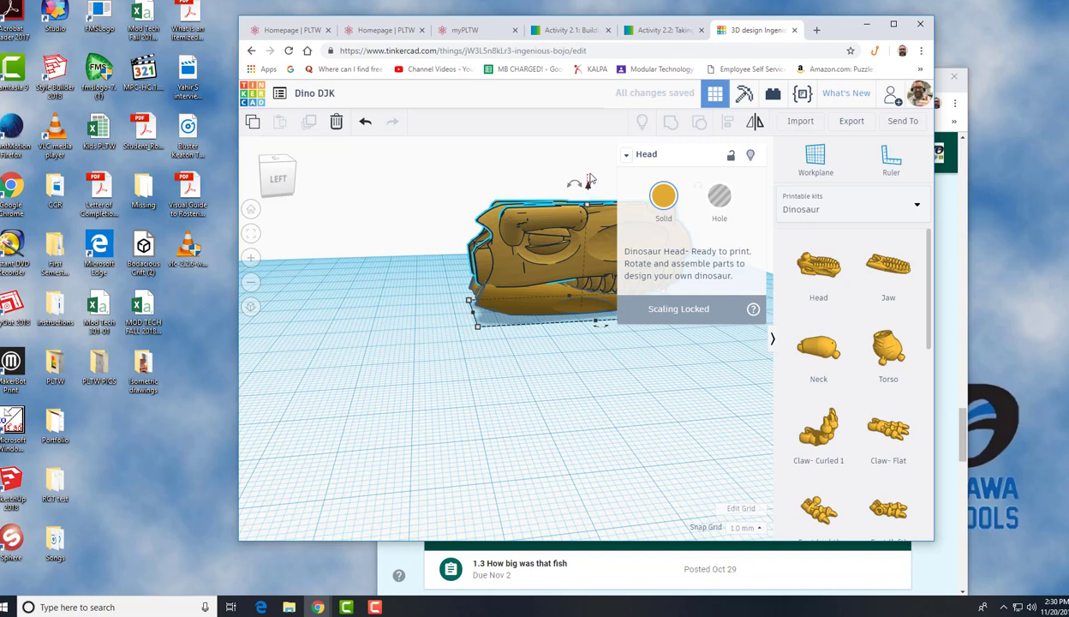
click(591, 172)
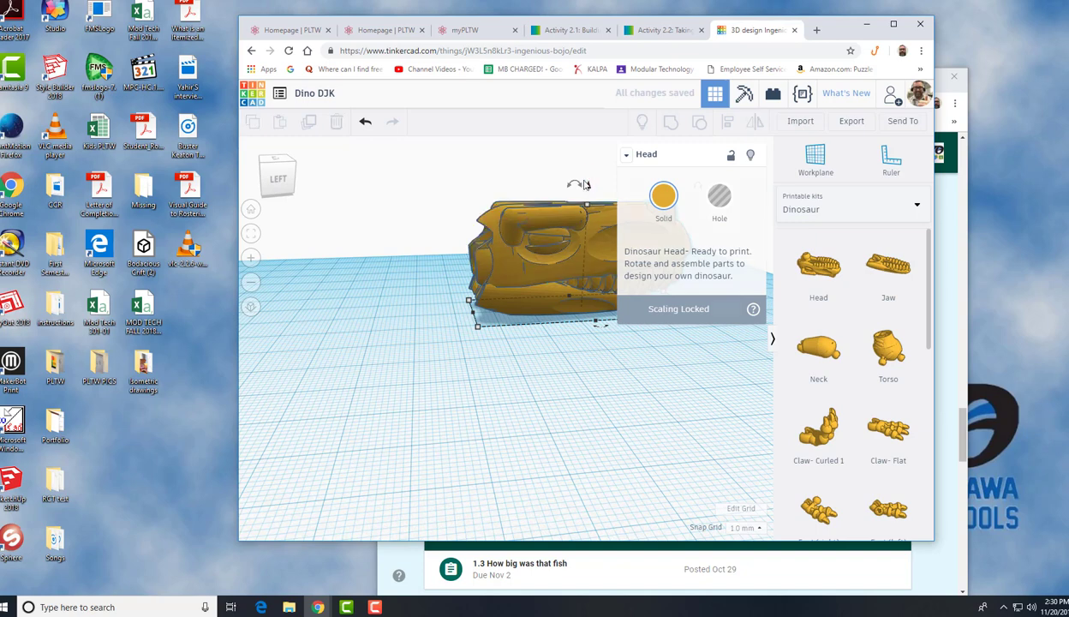
click(611, 250)
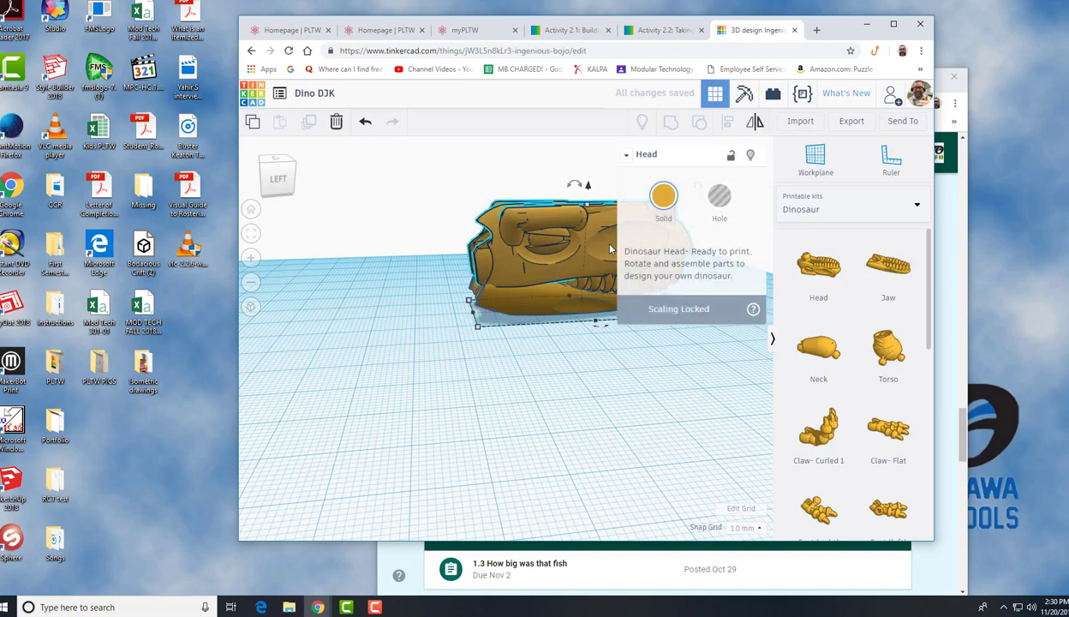
click(411, 307)
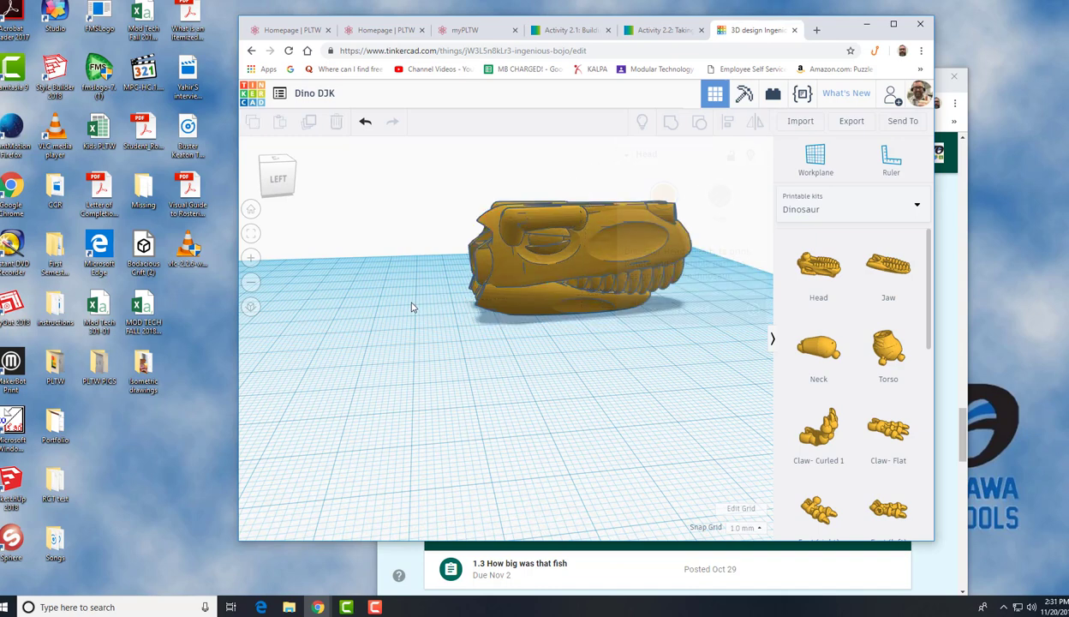
click(599, 277)
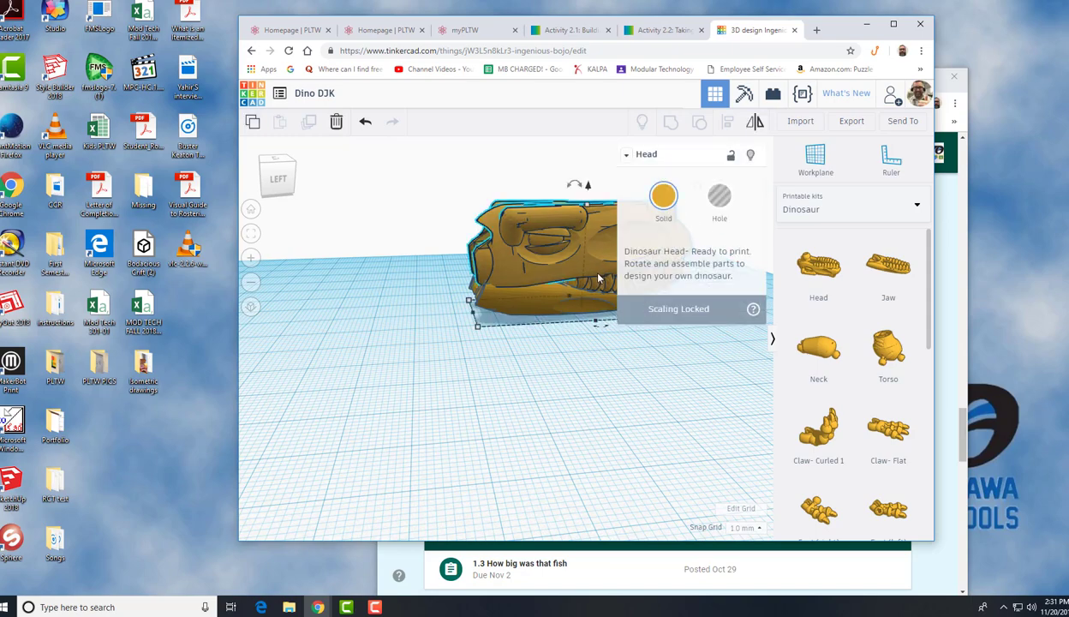
scroll(577, 317, up, 4)
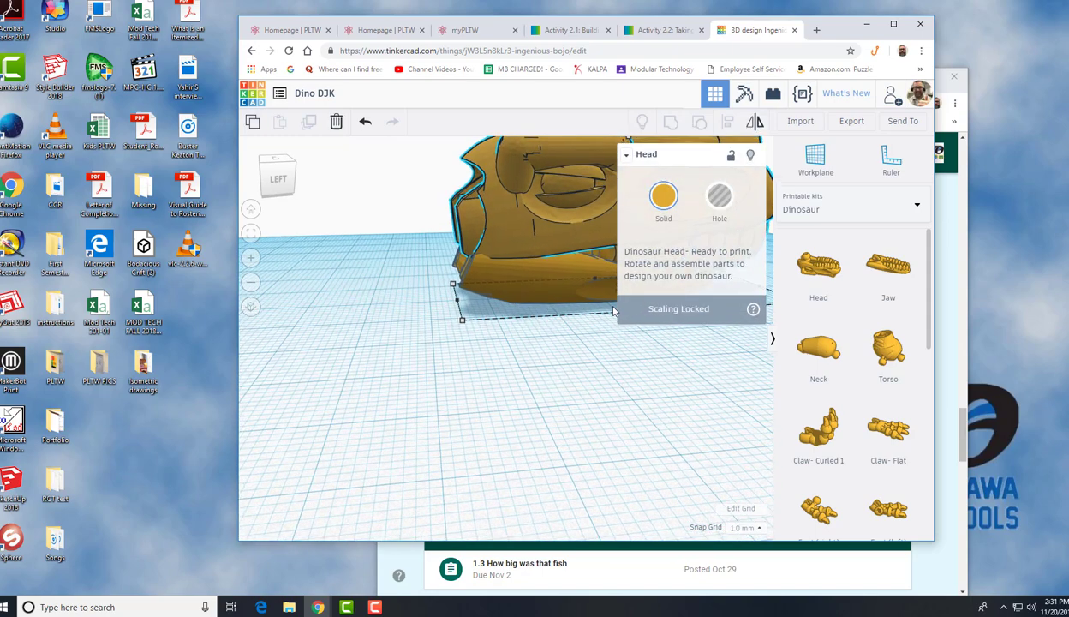
click(625, 156)
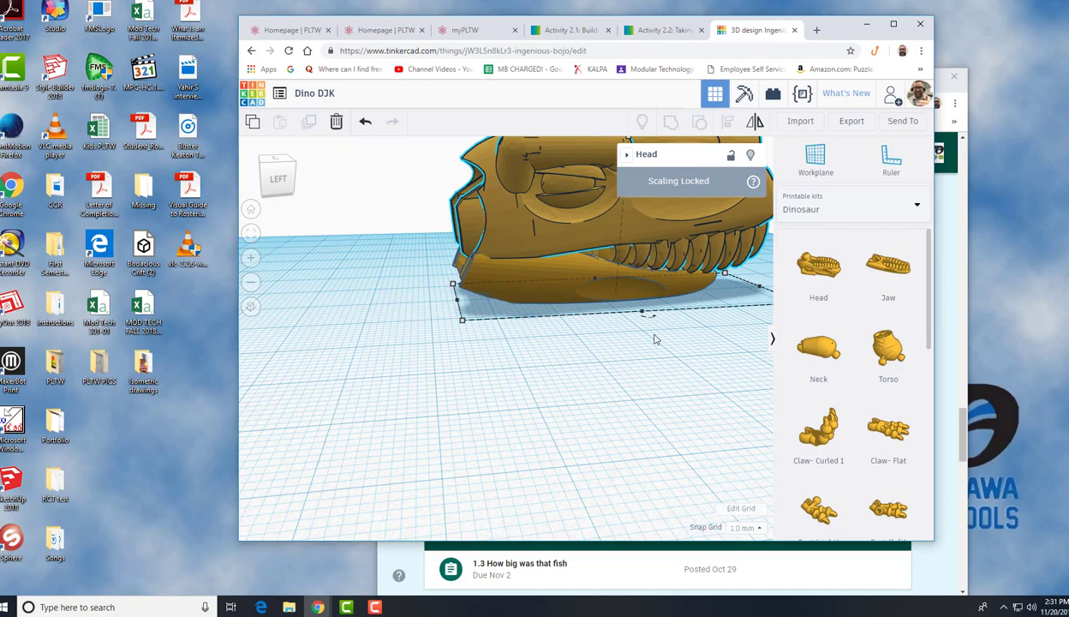
scroll(654, 340, up, 3)
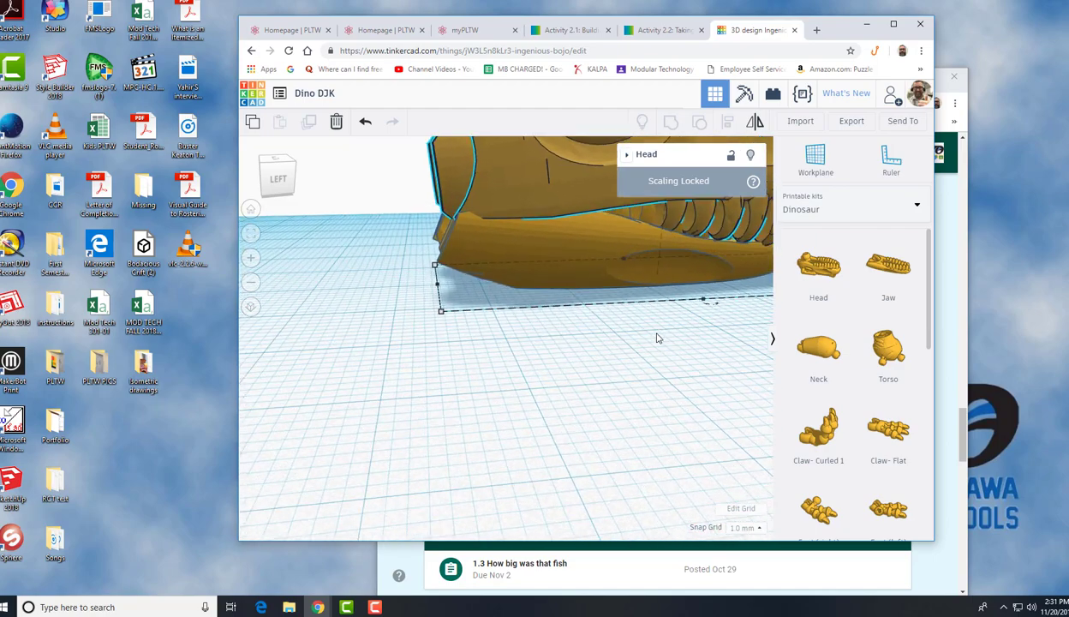
scroll(663, 330, down, 6)
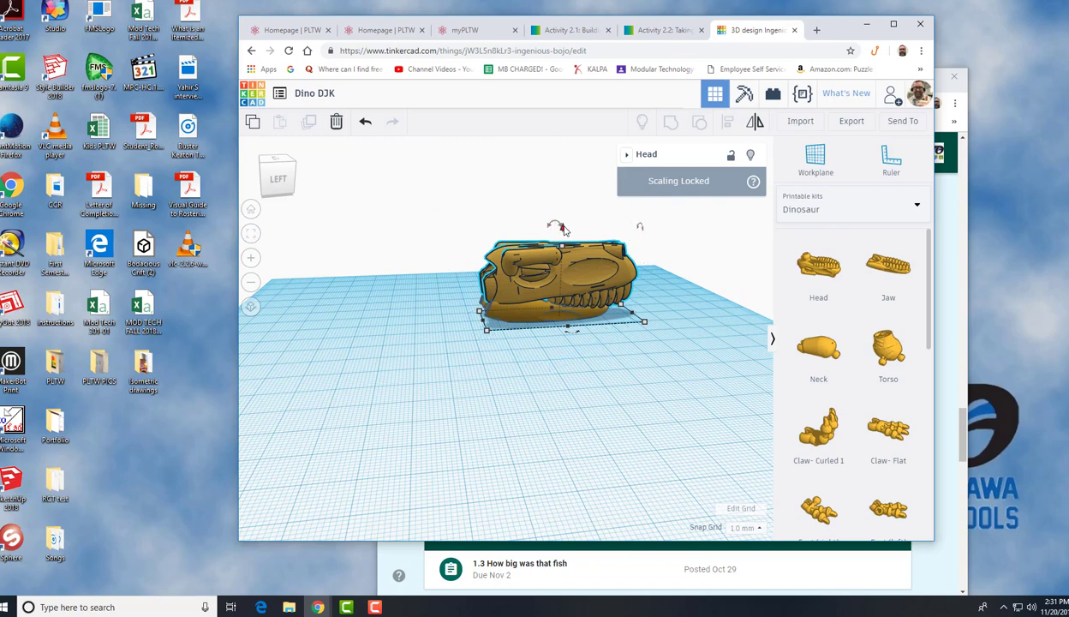
drag(563, 229, 563, 199)
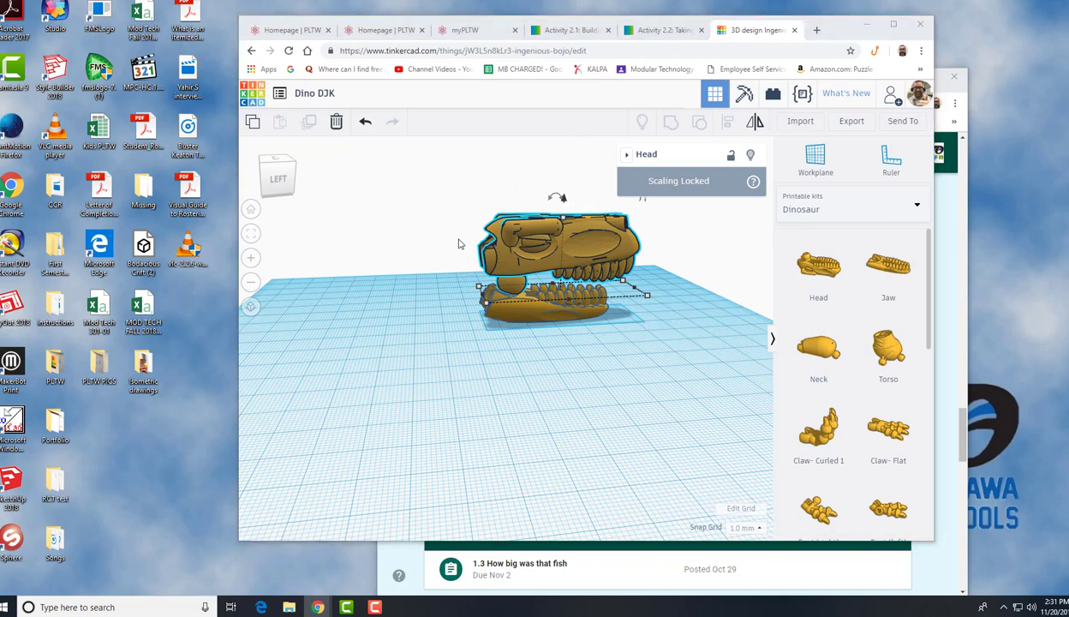
Orbit and zoom the view to examine the raised head and jaw from the back
click(264, 169)
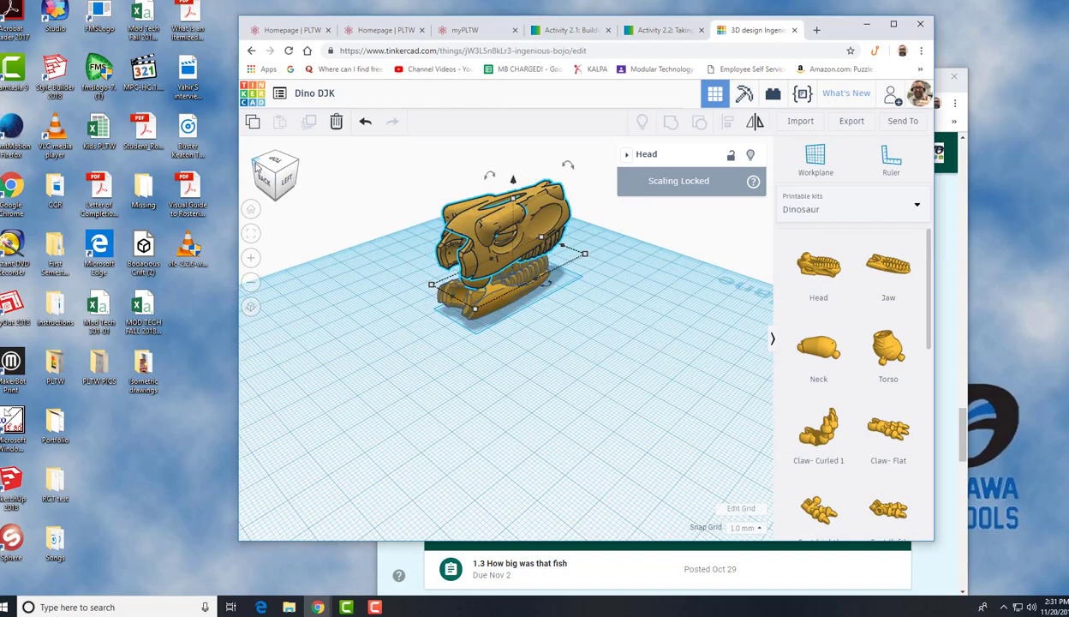
click(255, 168)
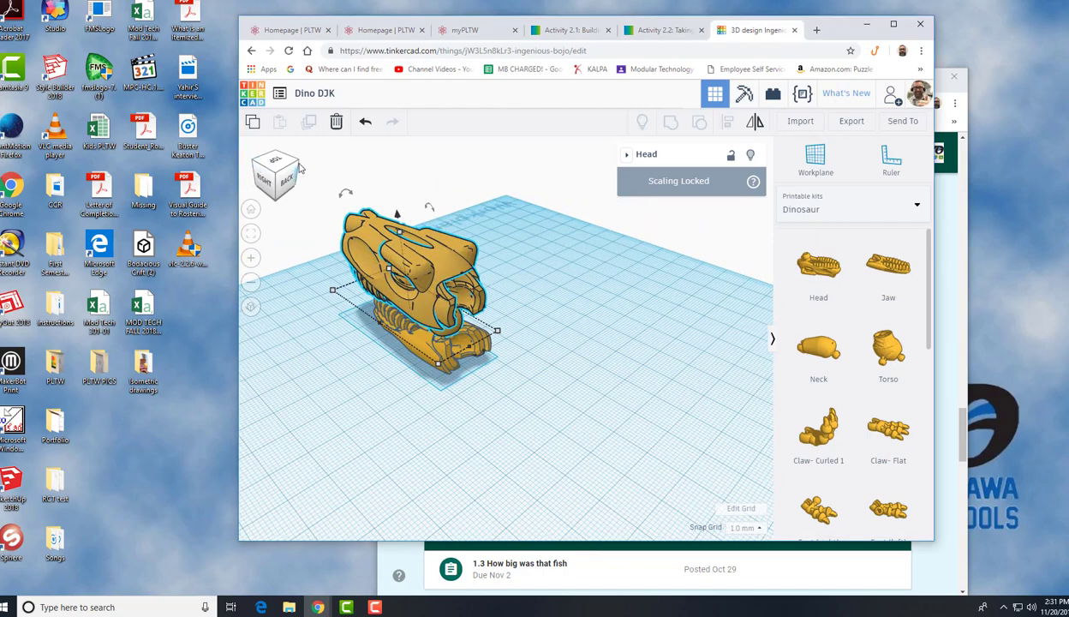
click(298, 167)
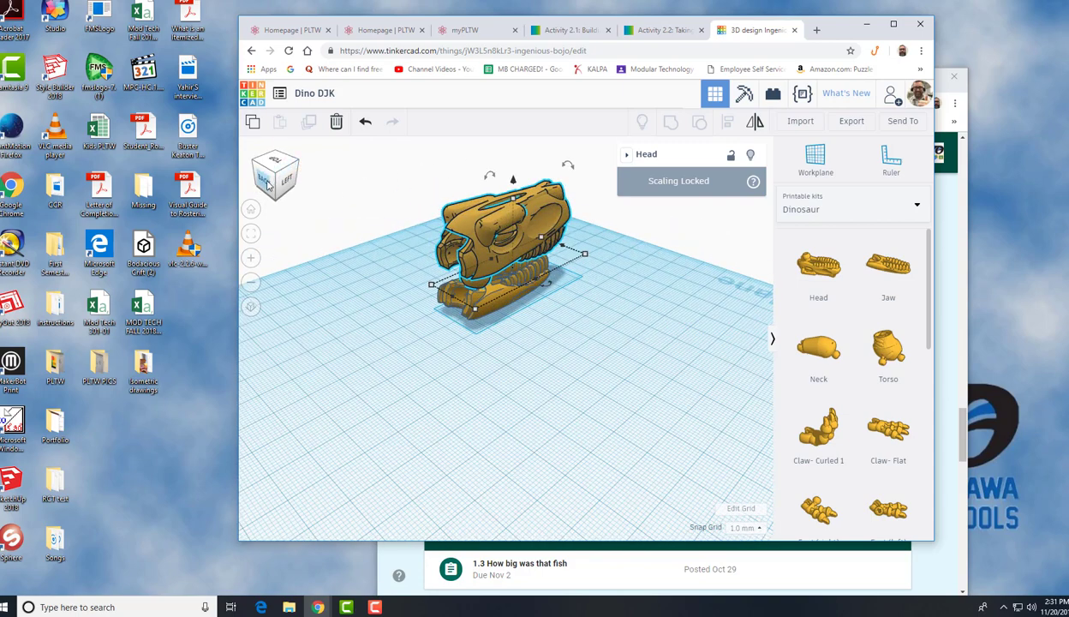
click(269, 183)
click(269, 182)
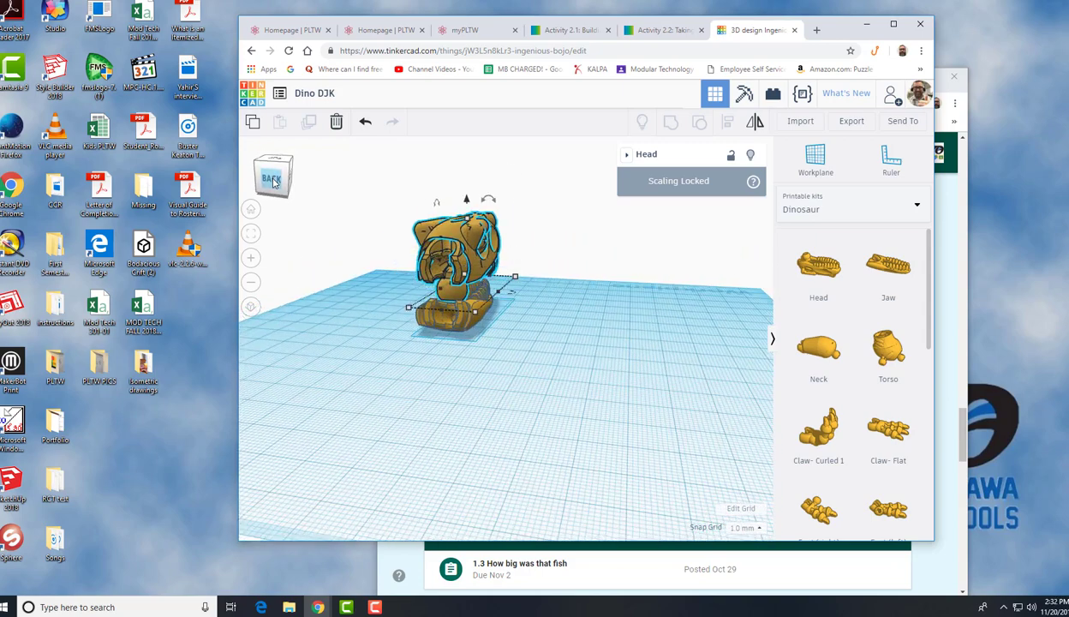
scroll(373, 249, up, 4)
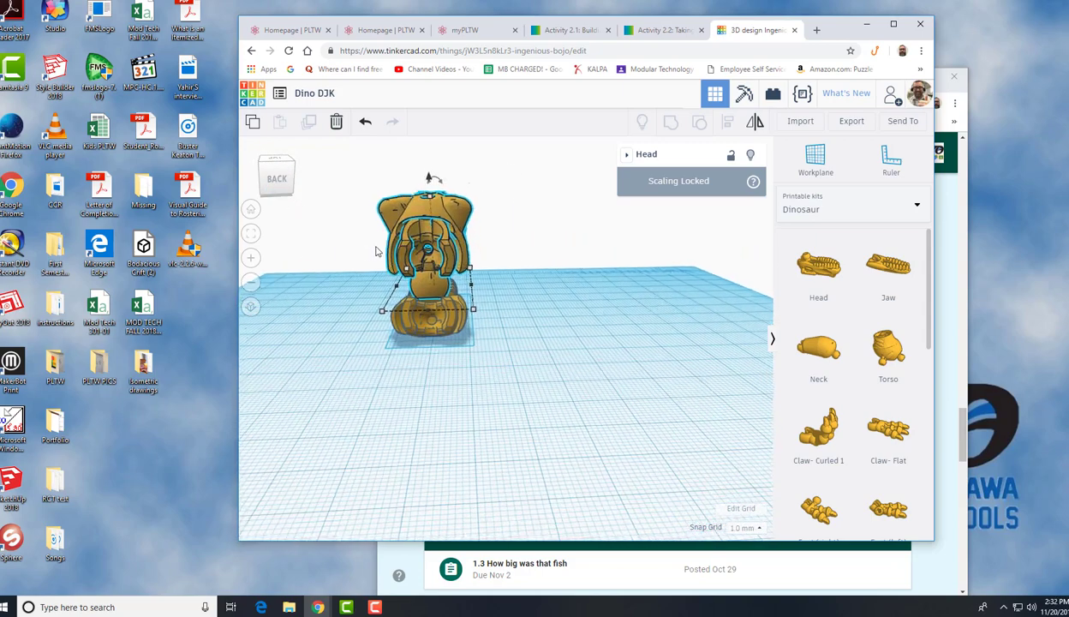
drag(287, 185, 323, 214)
scroll(323, 215, up, 3)
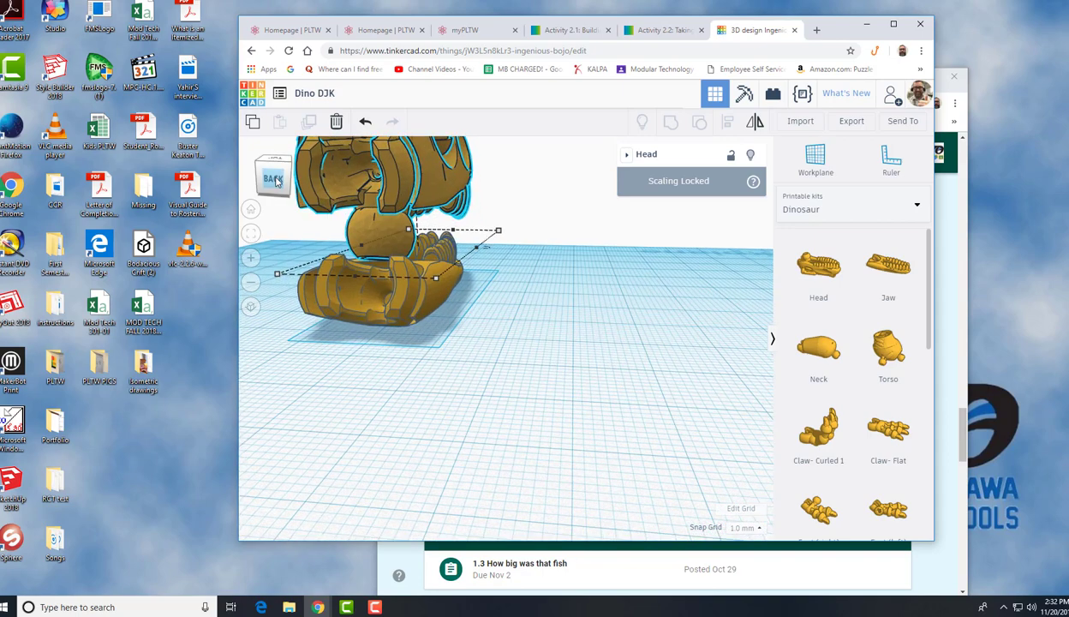
click(275, 180)
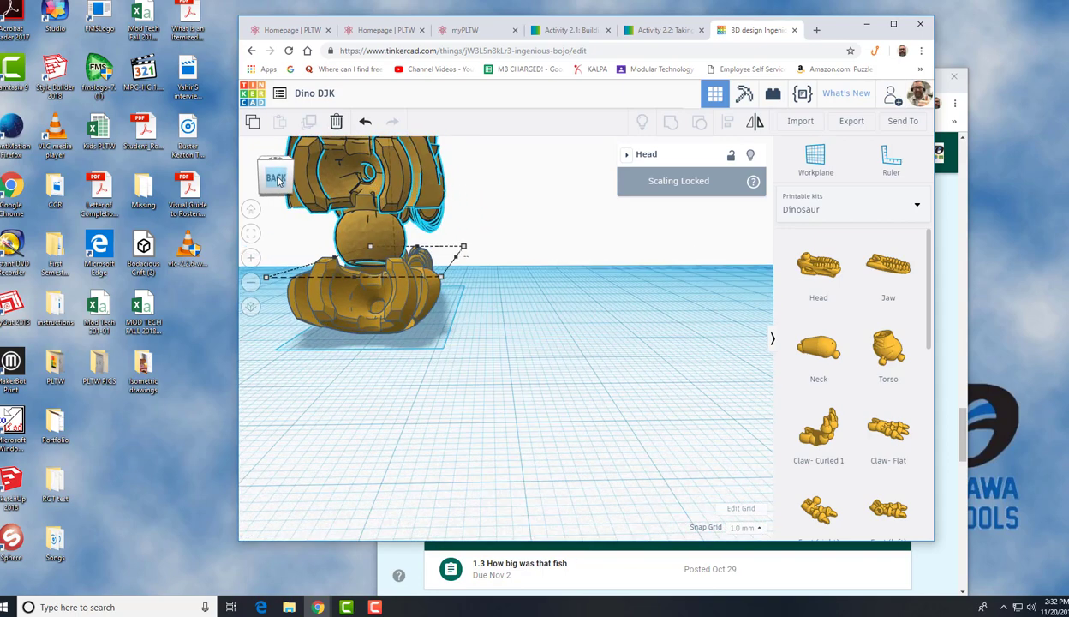
click(285, 183)
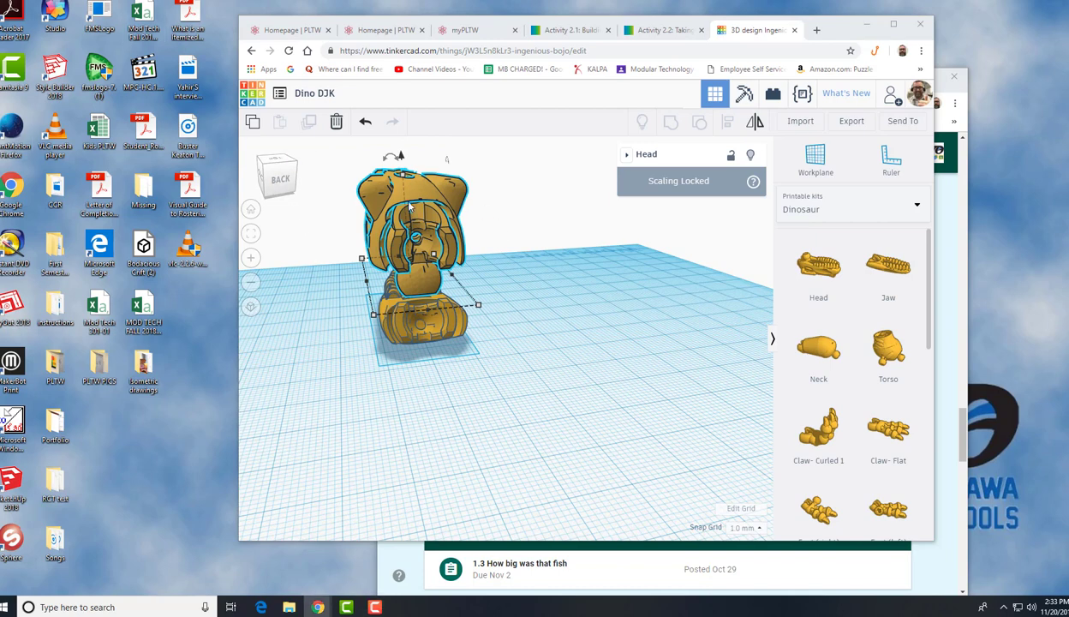
Set the snap grid to 1.0 mm and nudge the selected head 5 mm along the workplane to line it up with the jaw
click(539, 288)
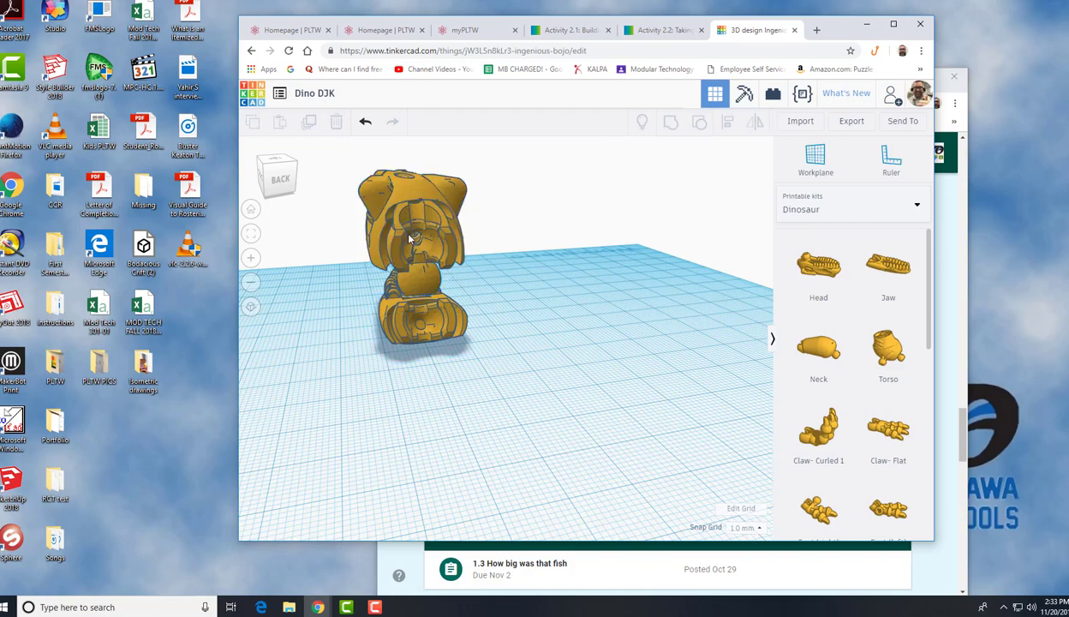
click(415, 216)
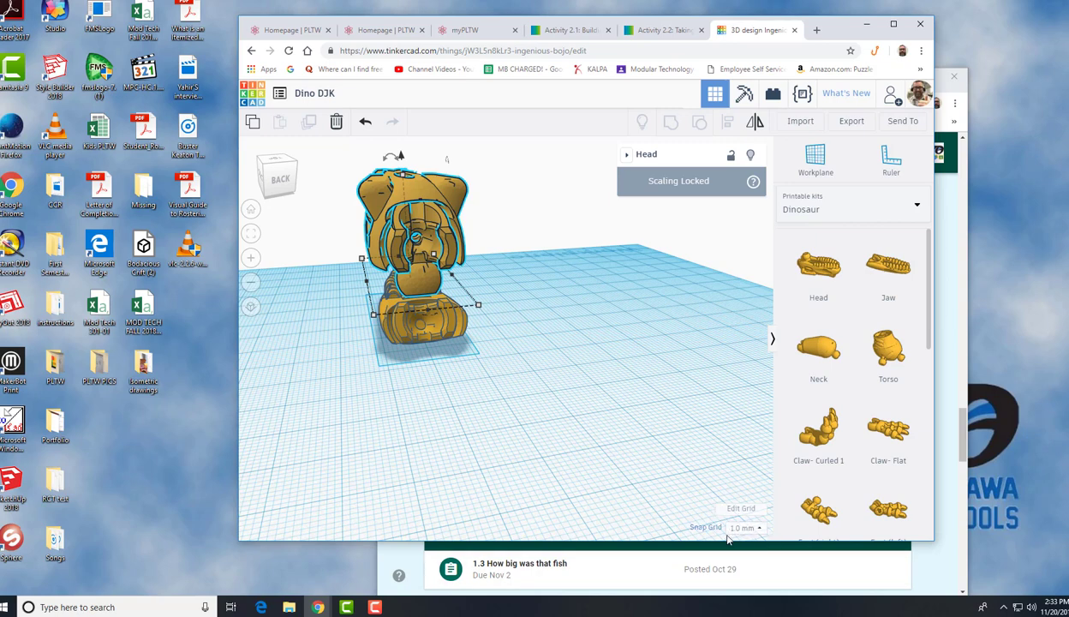
click(759, 529)
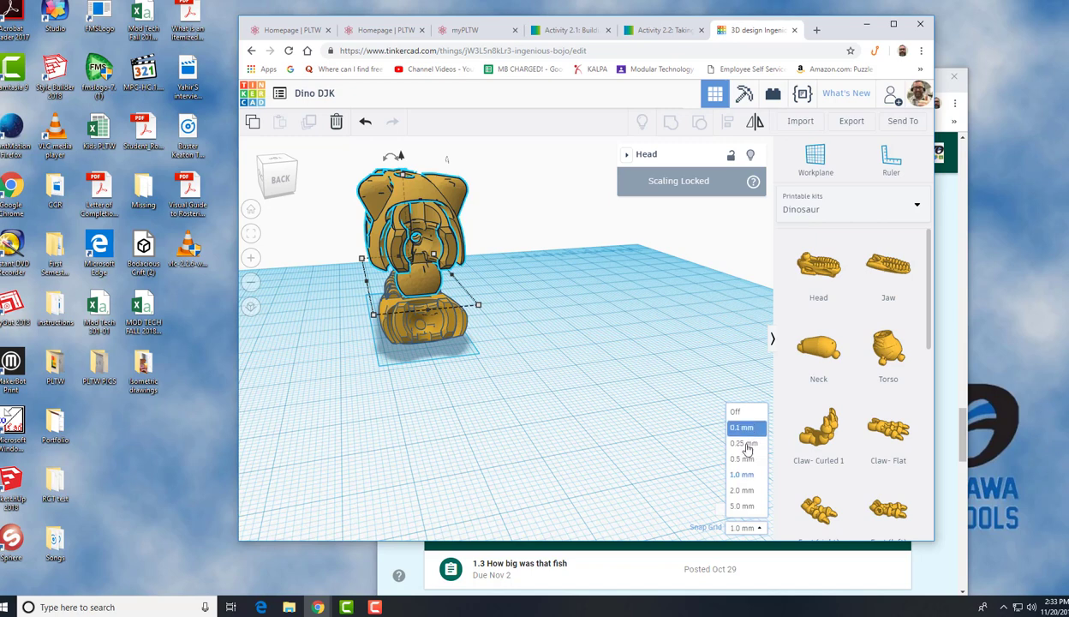
click(742, 474)
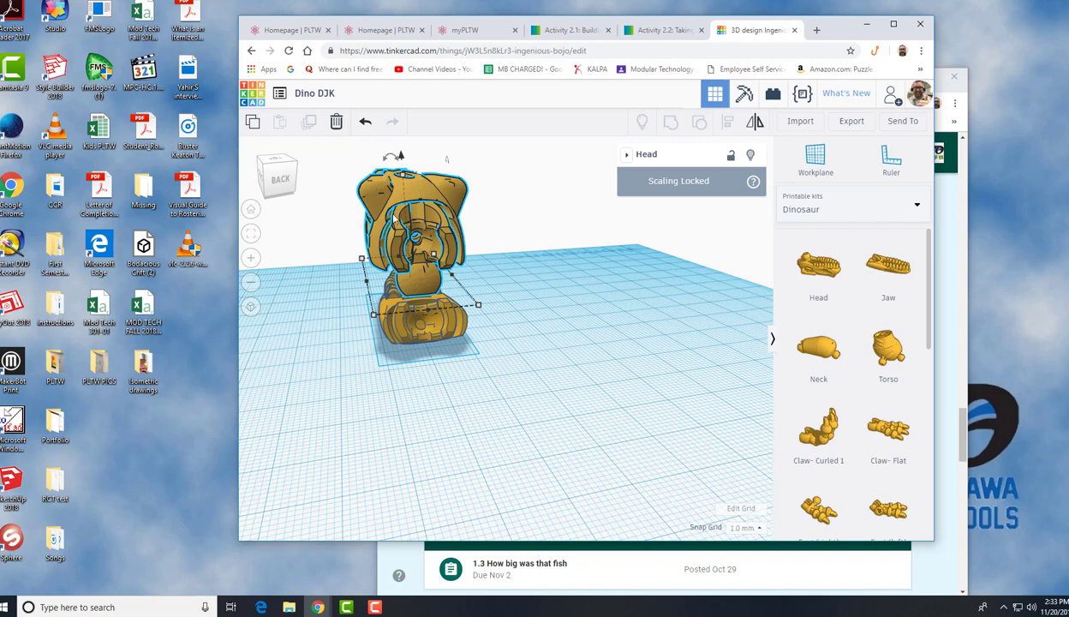
key(Down)
key(Down)
key(Down)
key(Down)
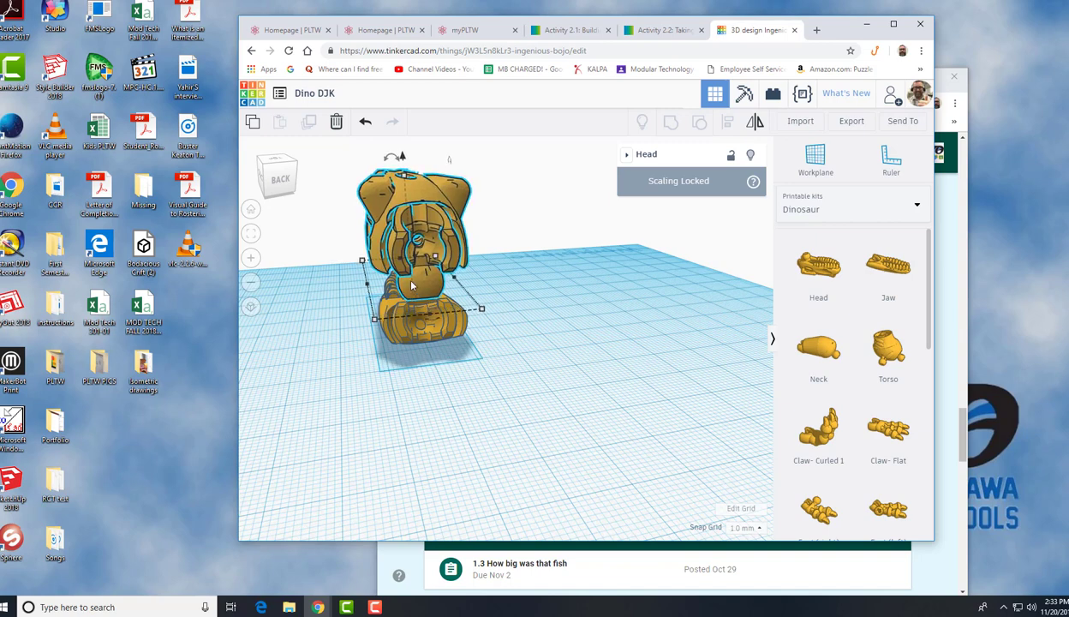
key(Down)
key(Down)
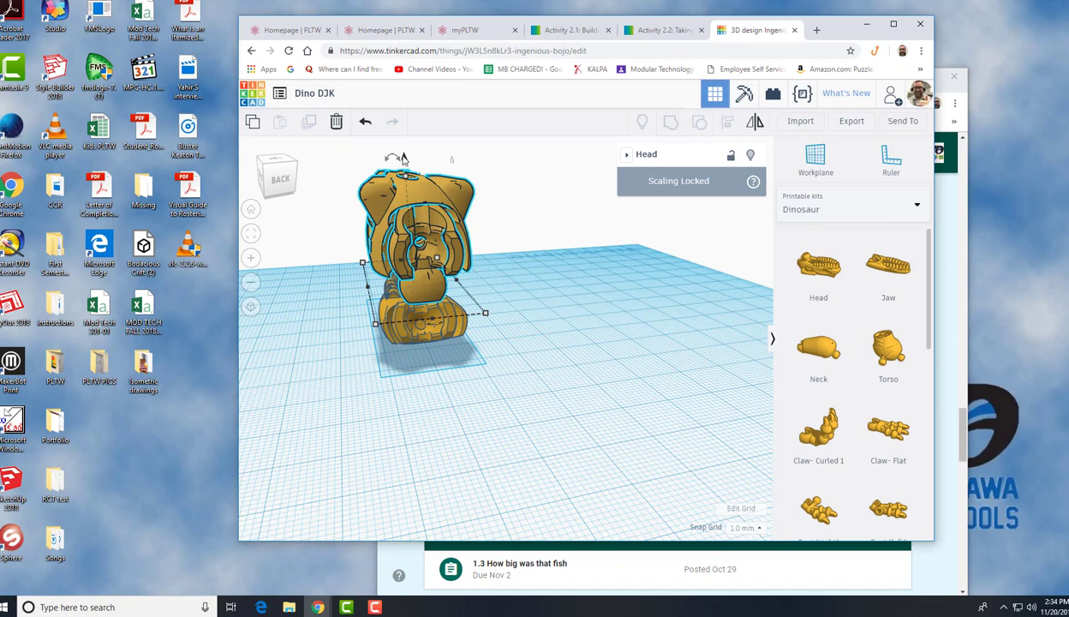
Lower the head back down over the jaw and check it from the back
drag(403, 159, 403, 198)
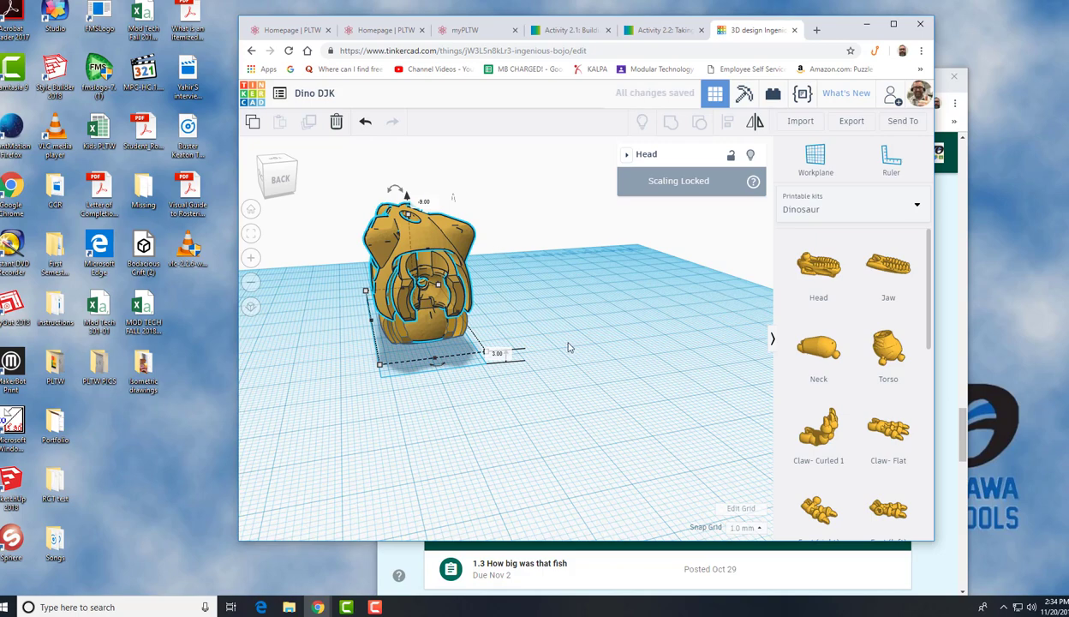
right_drag(598, 358, 423, 385)
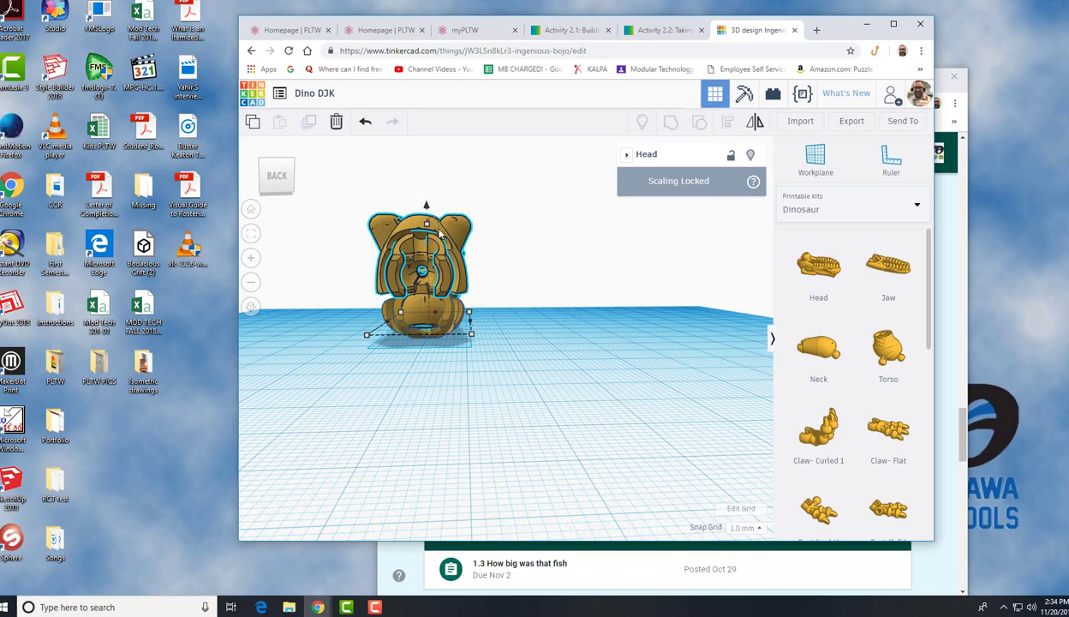
click(553, 357)
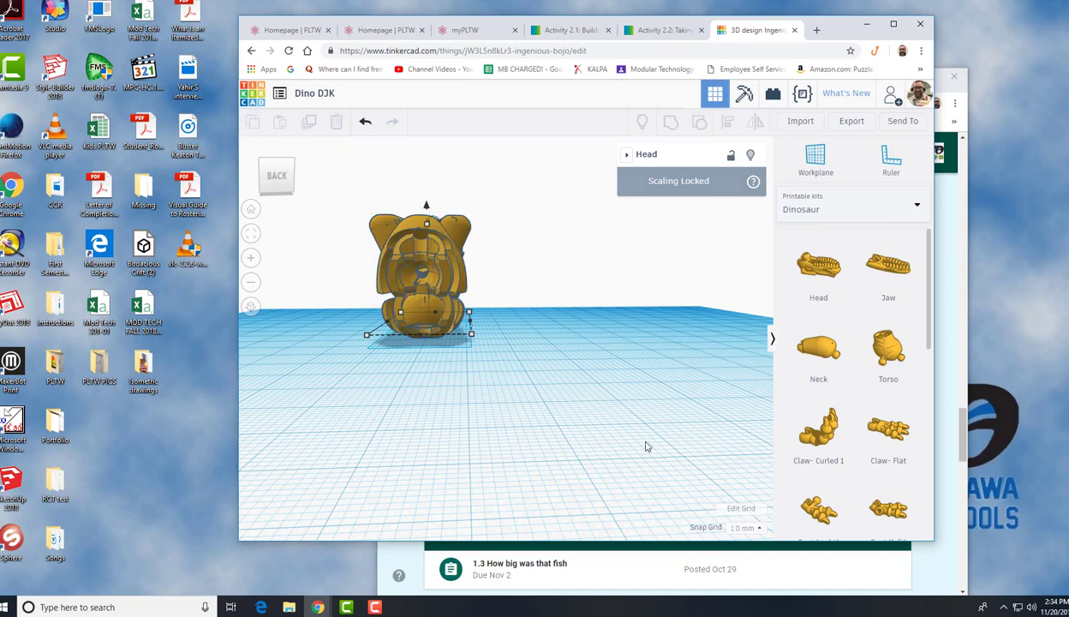
click(422, 222)
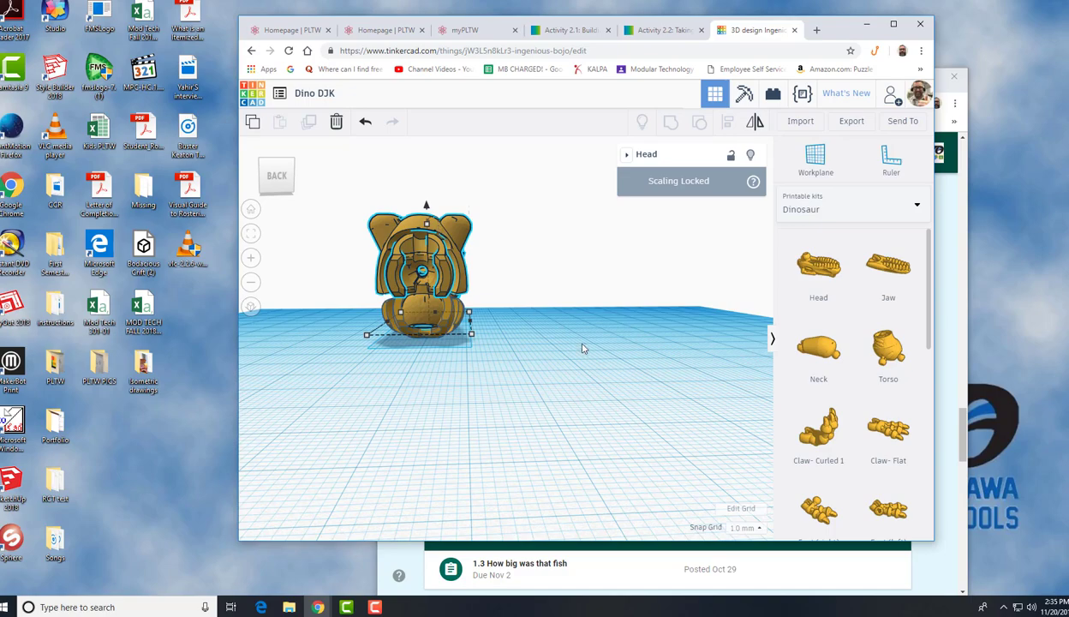
Rotate the head about its side axis so its snout tilts up away from the jaw
right_drag(592, 346, 526, 359)
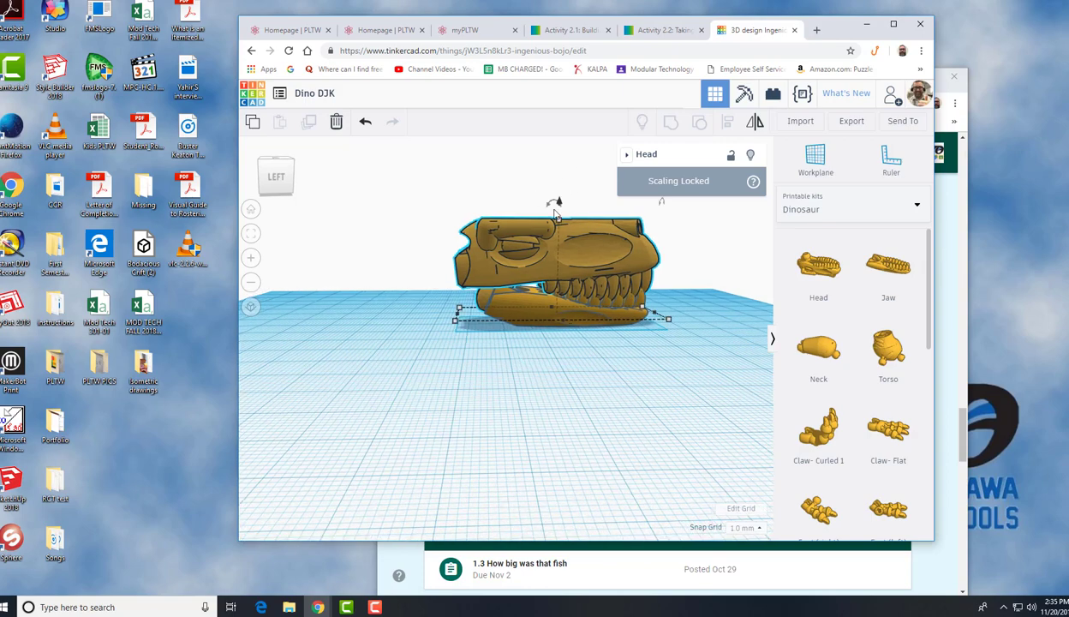
mouse_move(555, 206)
mouse_move(555, 204)
mouse_down()
mouse_move(538, 202)
mouse_move(549, 208)
mouse_move(540, 204)
mouse_move(556, 198)
mouse_move(551, 191)
mouse_up()
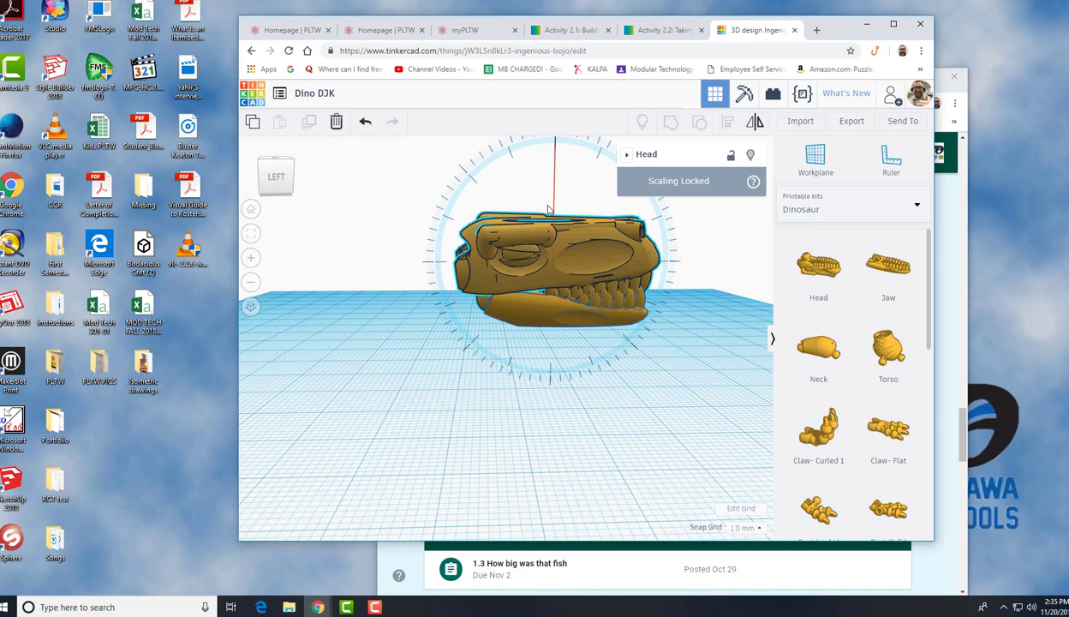
drag(549, 205, 554, 192)
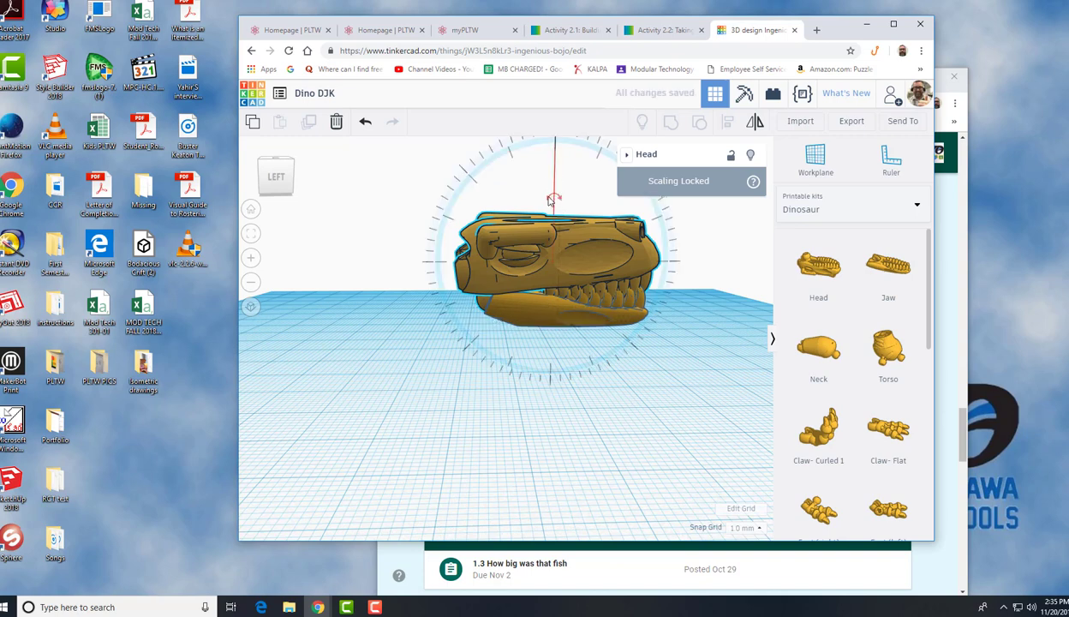
drag(528, 198, 534, 203)
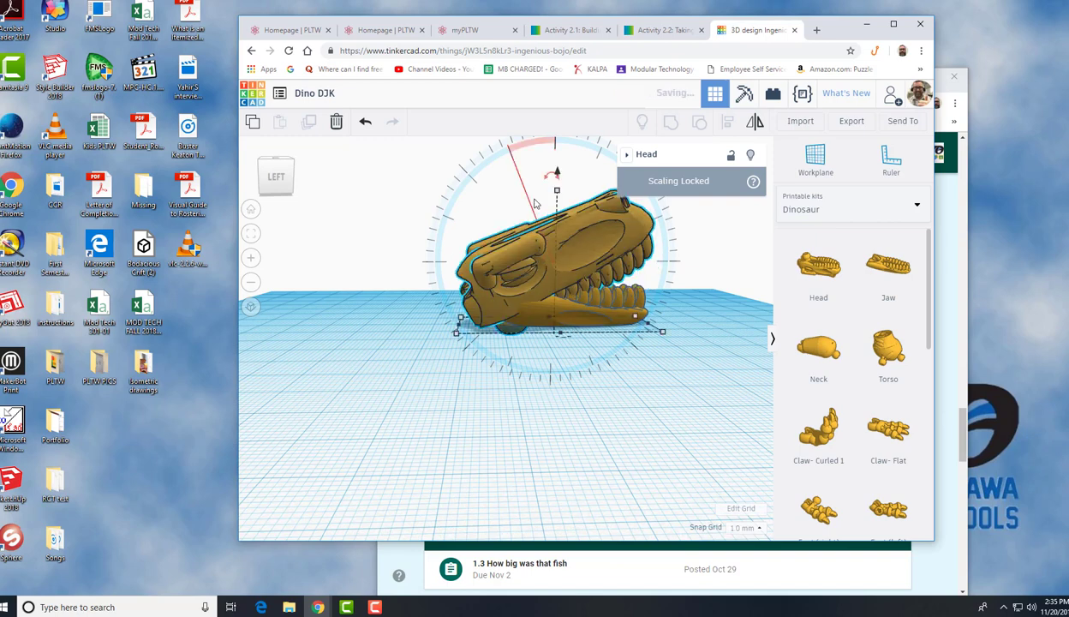
Nudge the head 1 mm sideways as seen from the back view
click(533, 203)
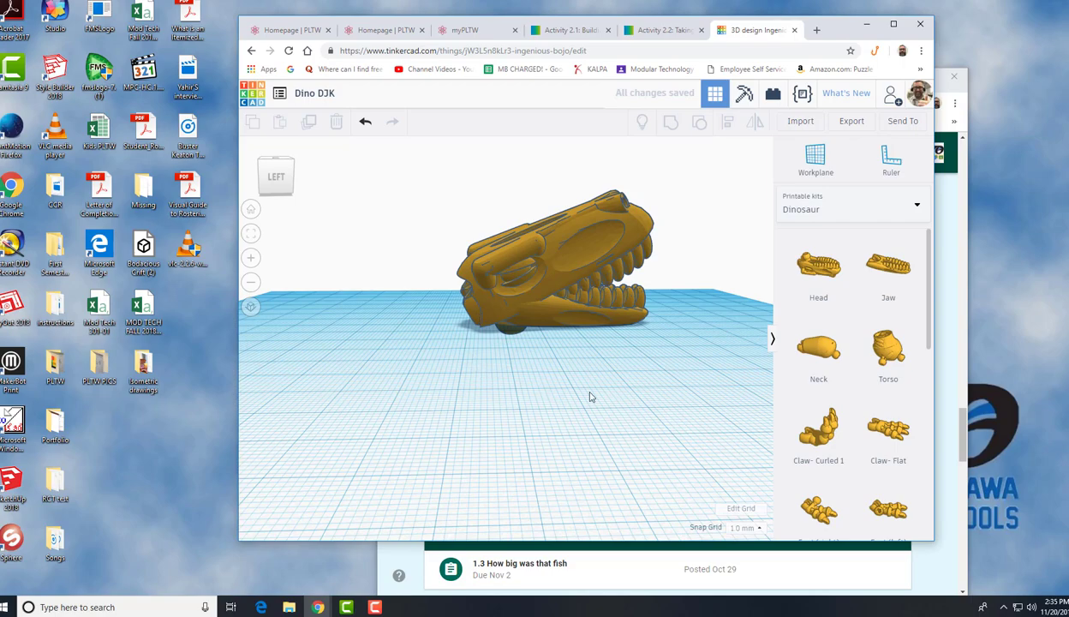
right_drag(537, 388, 687, 372)
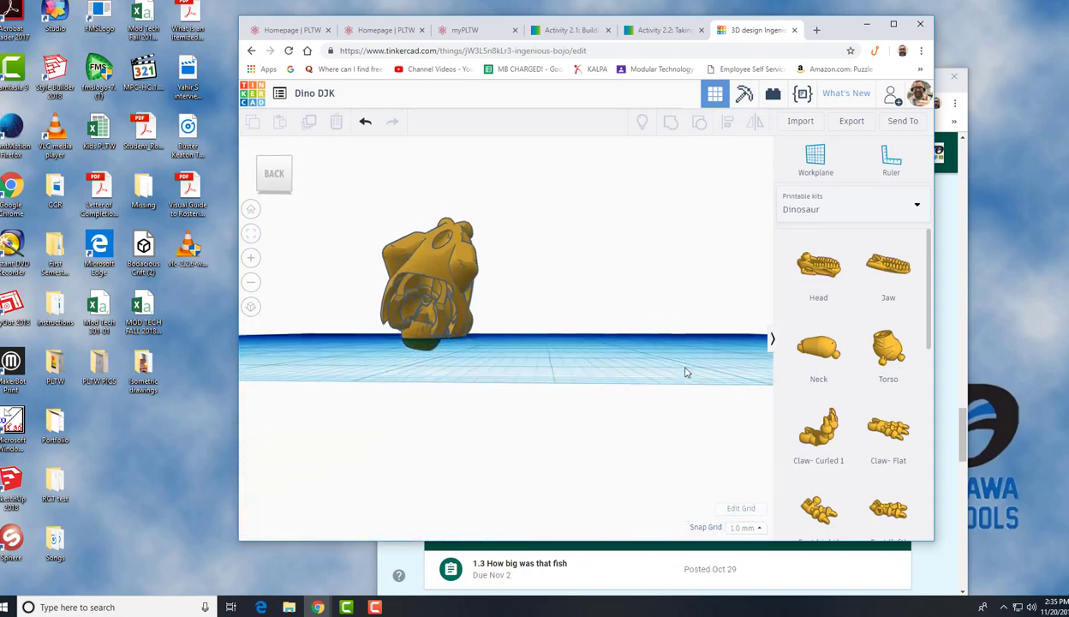
click(438, 266)
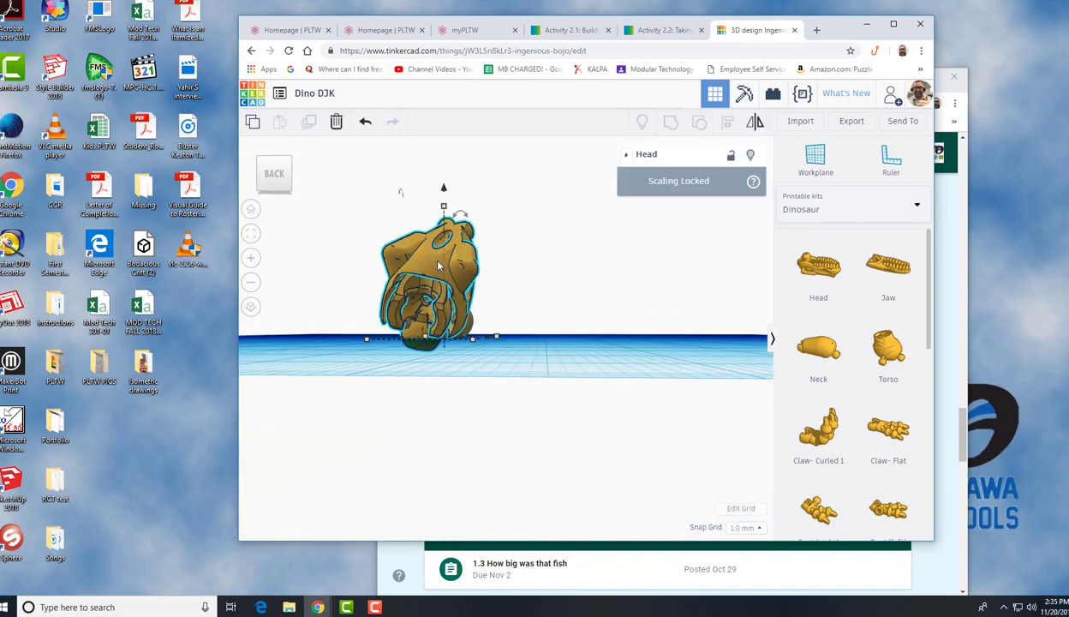
key(Right)
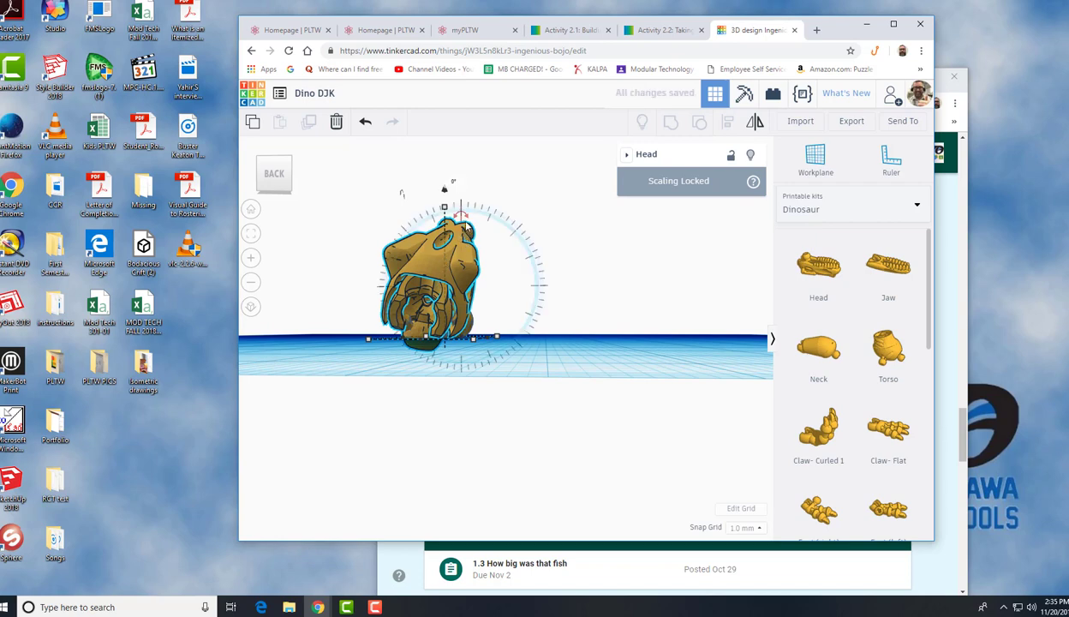
Undo the last three changes to the head, including its tilt
click(365, 123)
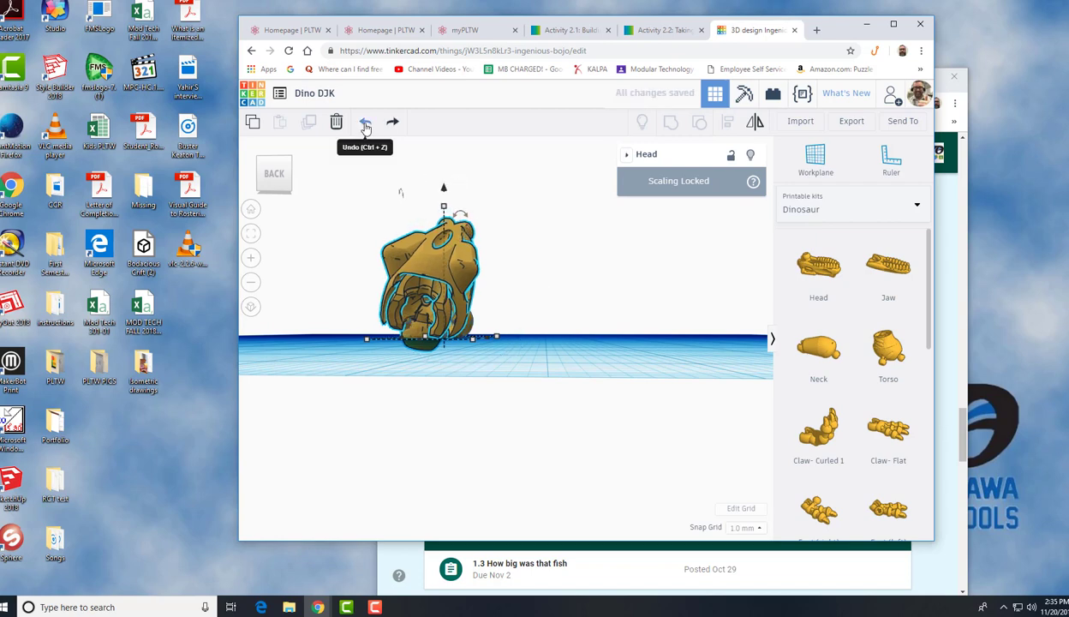
click(365, 124)
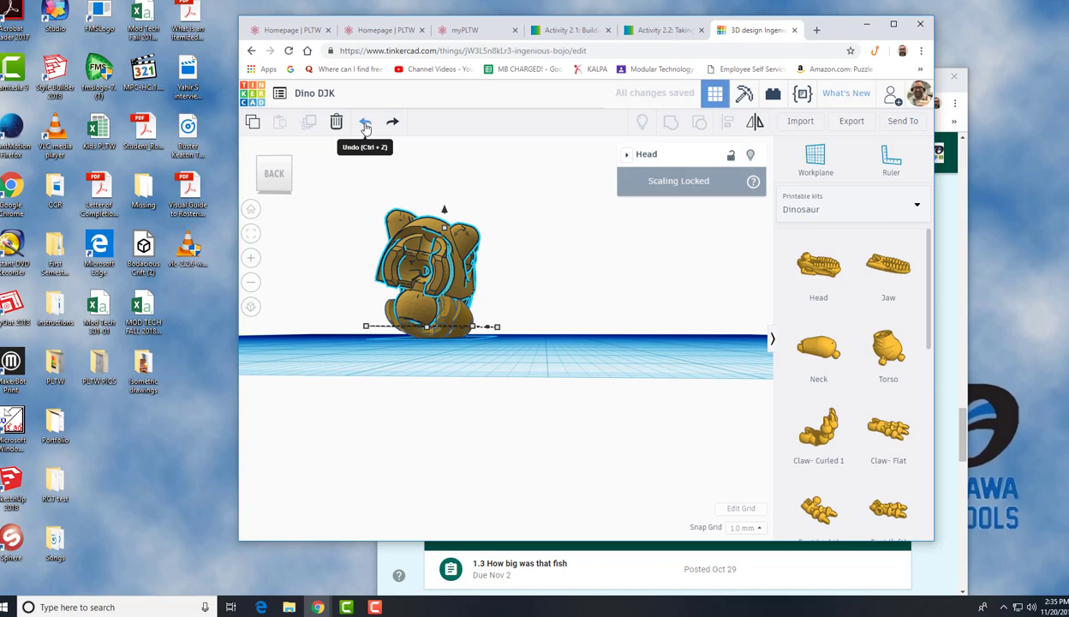
click(365, 124)
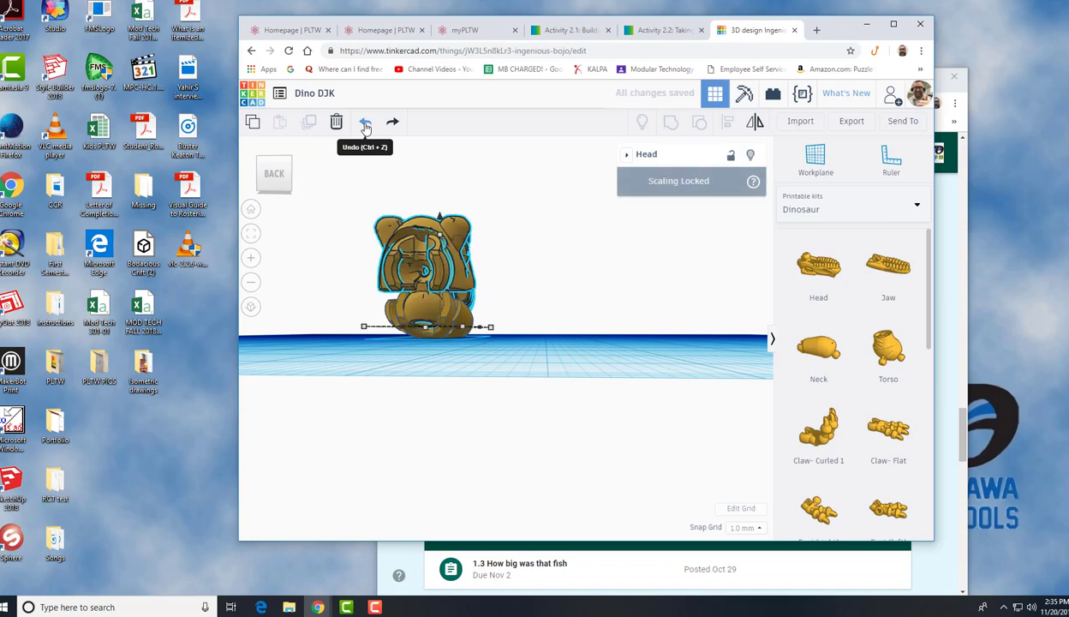
click(544, 264)
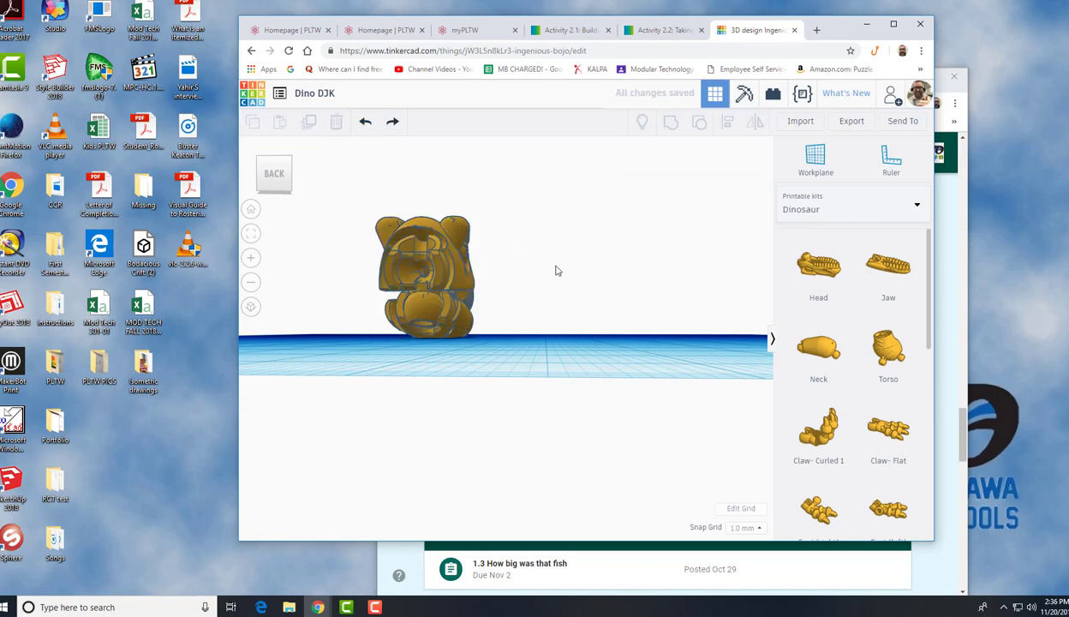
Nudge the head 2 mm forward along the workplane to sit it over the jaw
click(437, 256)
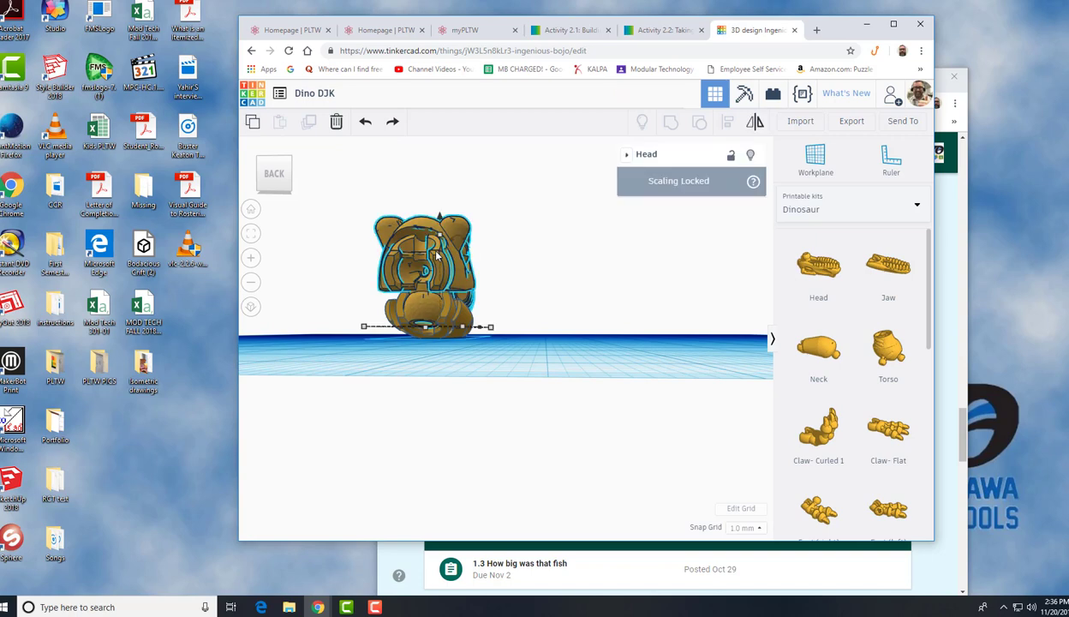
key(Up)
key(Up)
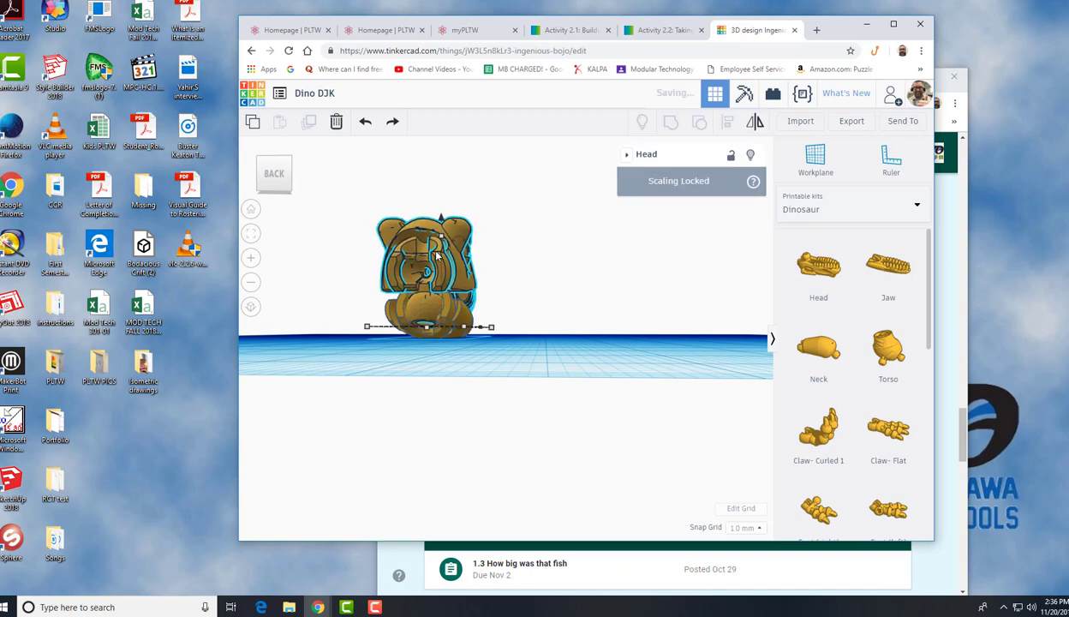
click(598, 285)
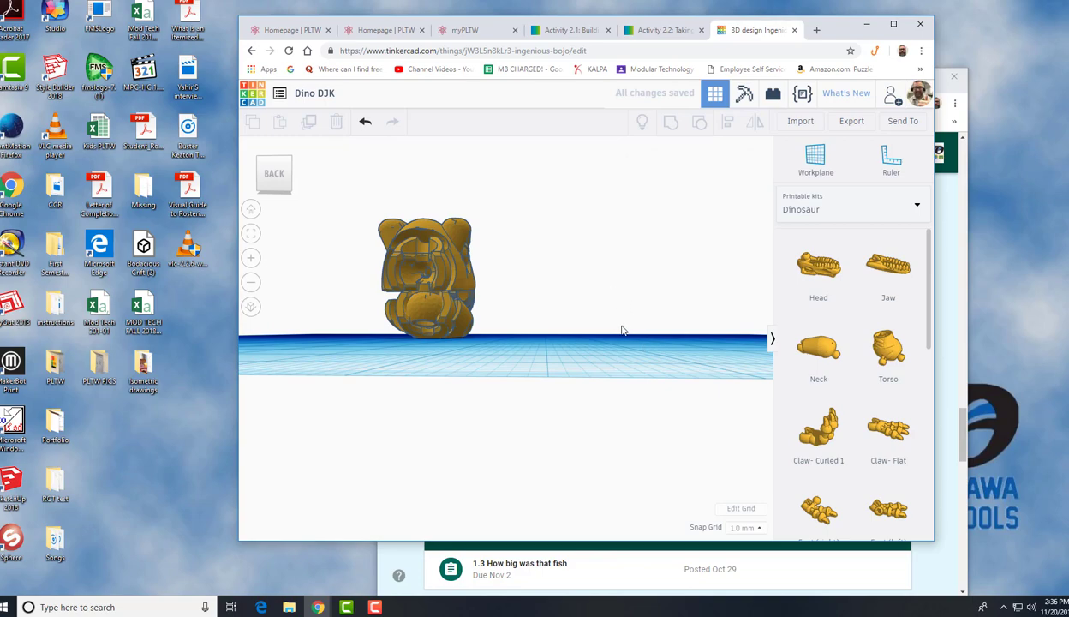
Rotate the head about its side axis so its snout tilts up, then check it from the back
drag(624, 326, 613, 329)
right_drag(613, 339, 406, 350)
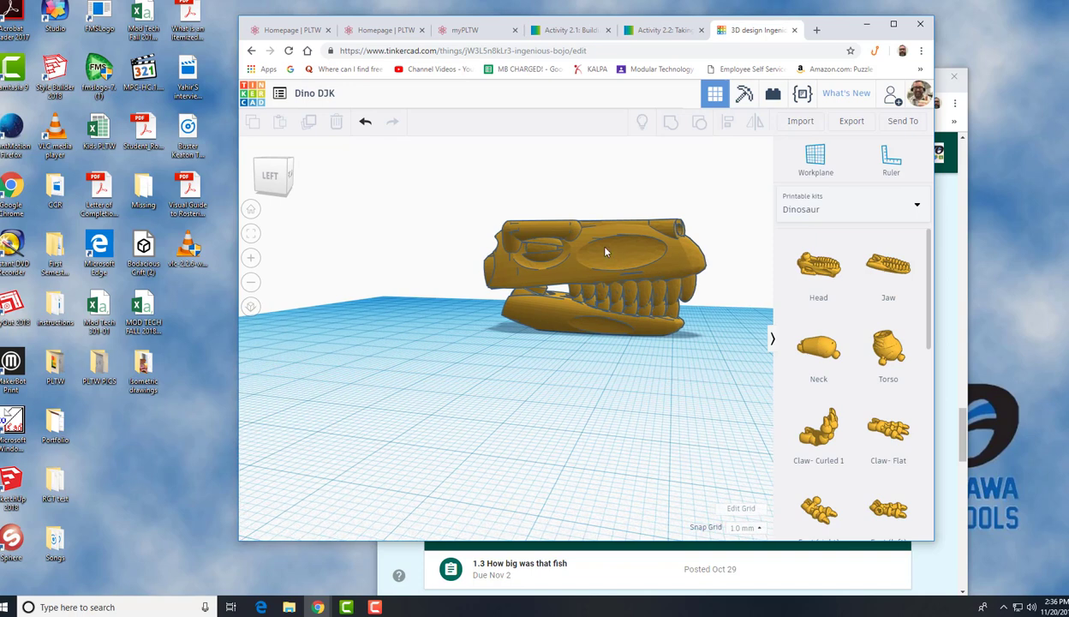
click(592, 224)
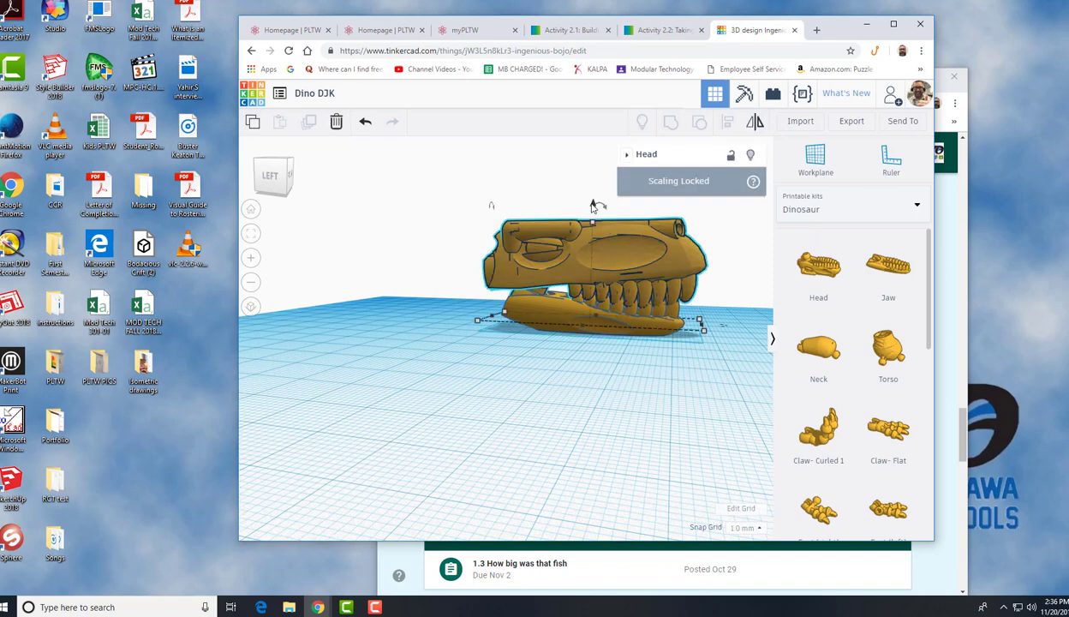
mouse_move(594, 211)
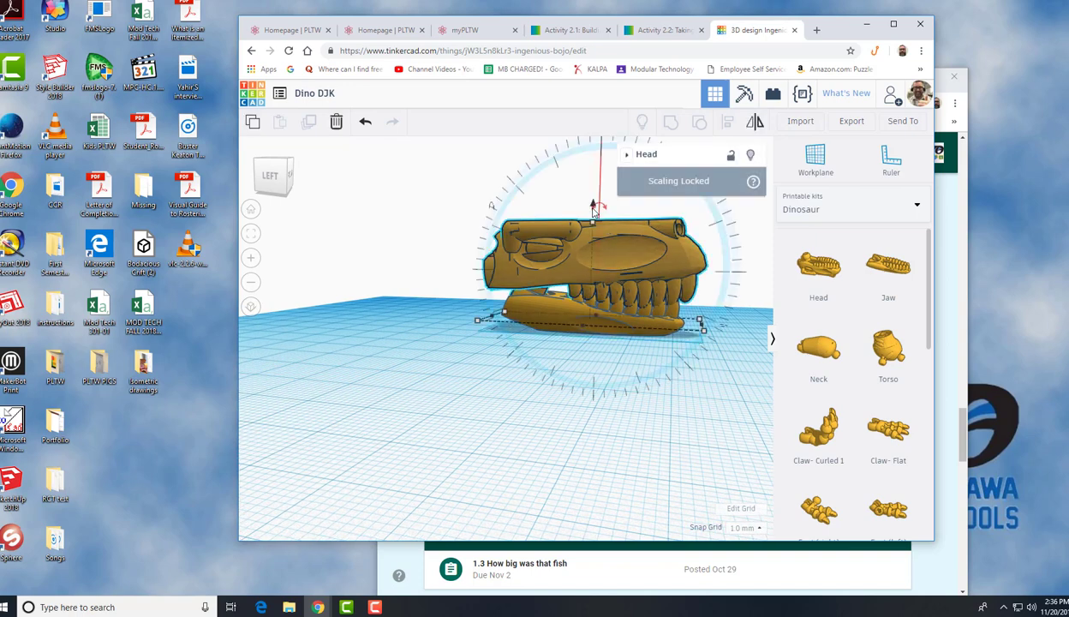
drag(593, 205, 597, 207)
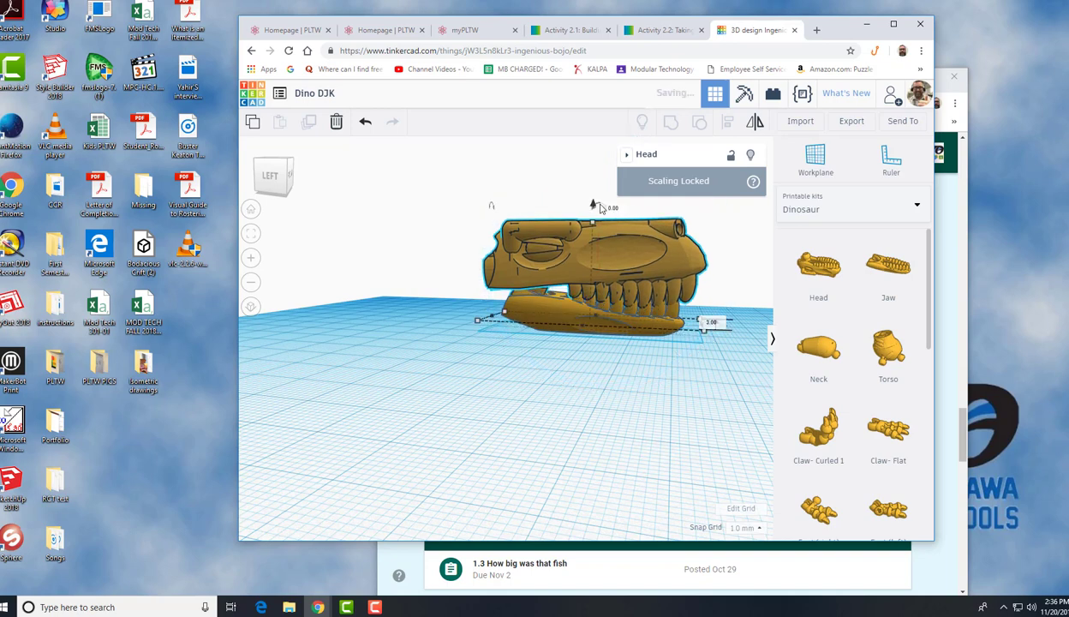
click(611, 208)
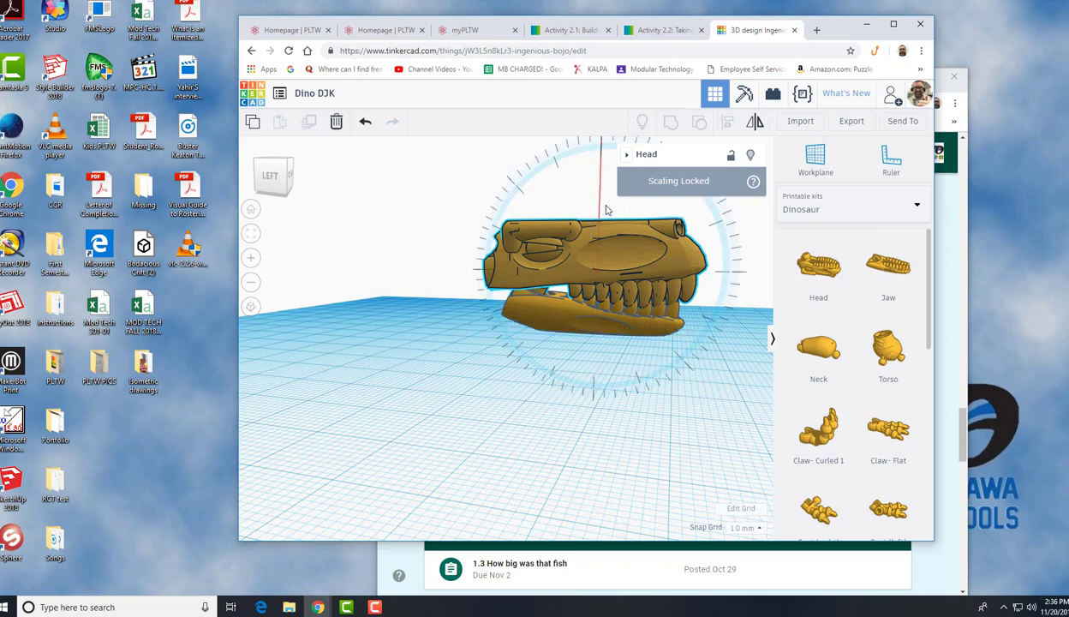
drag(597, 203, 583, 203)
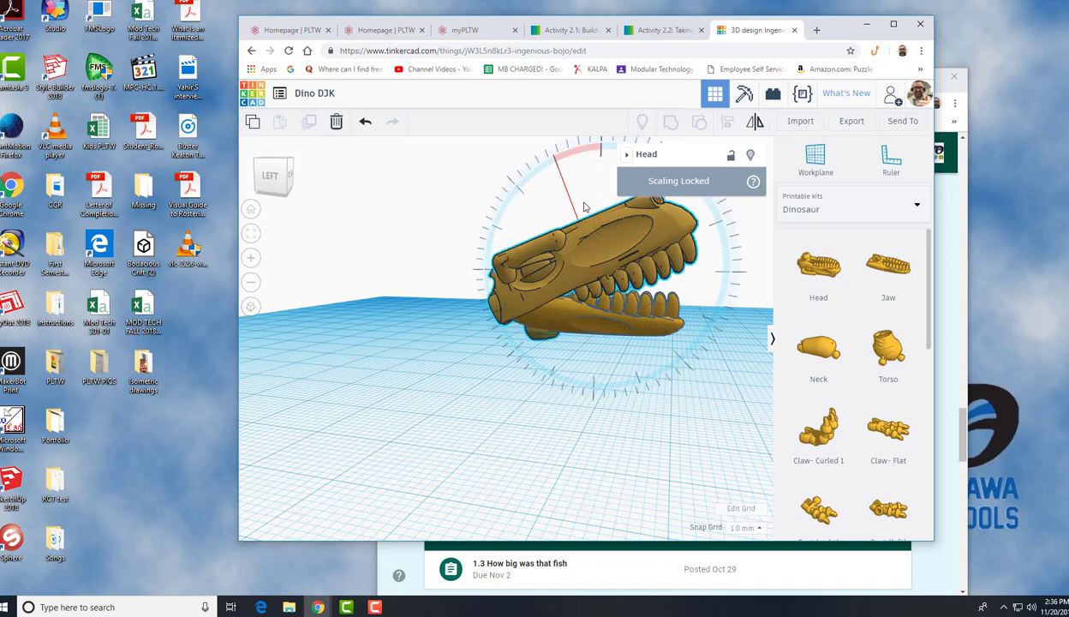
click(649, 433)
right_drag(651, 430, 441, 365)
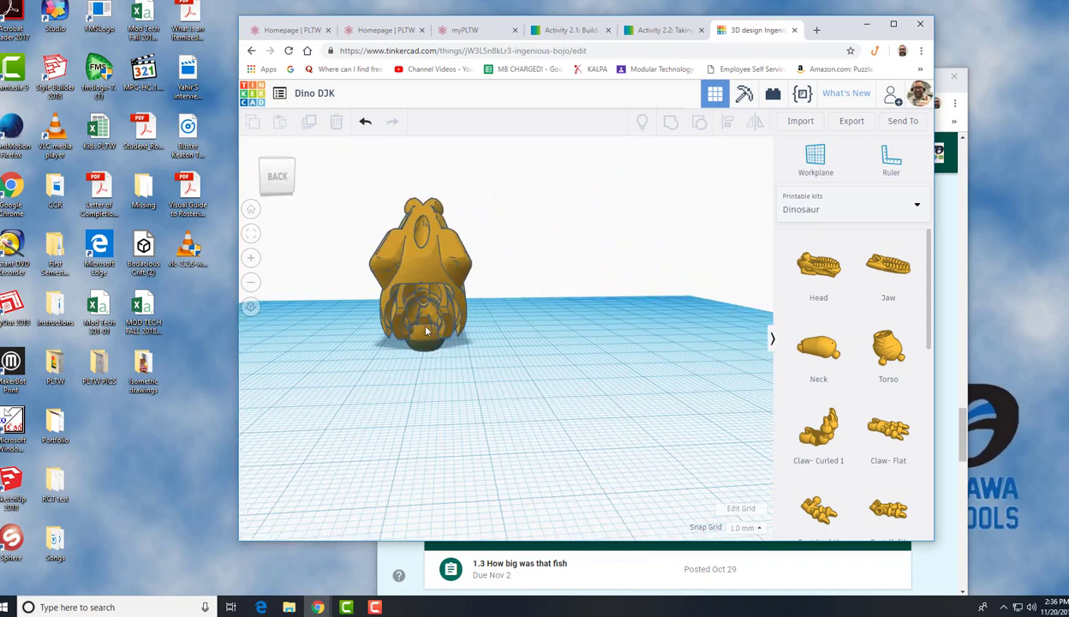